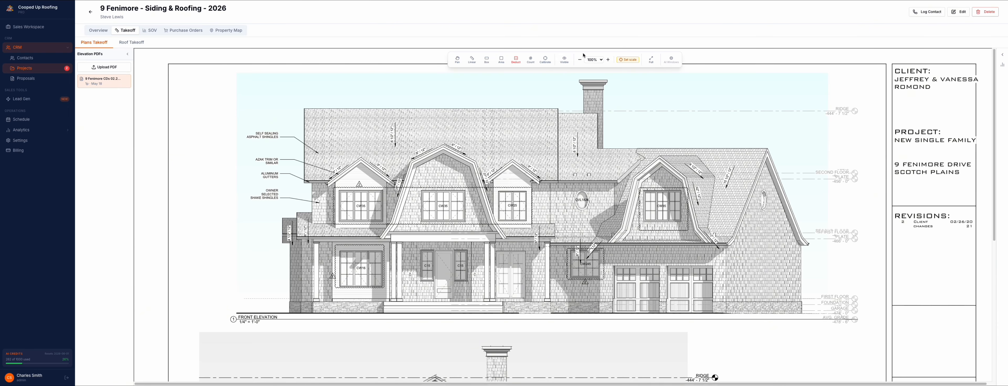
Step: Calibrate the elevation plan to the 1/4" = 1'-0" scale
left_click(632, 61)
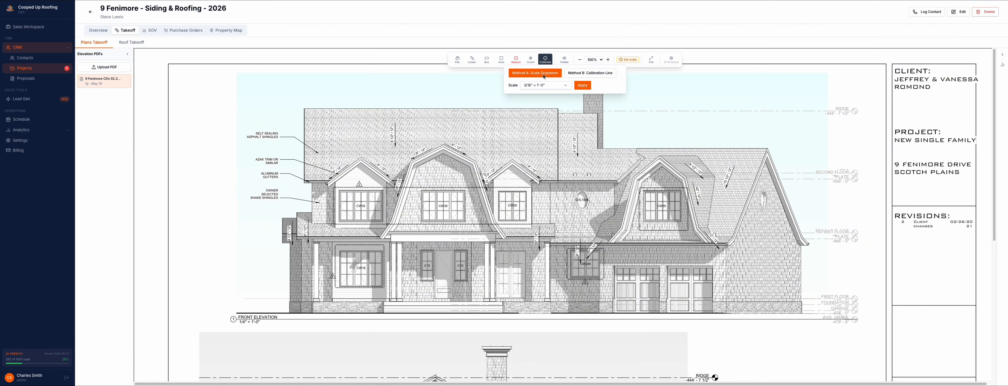
left_click(545, 85)
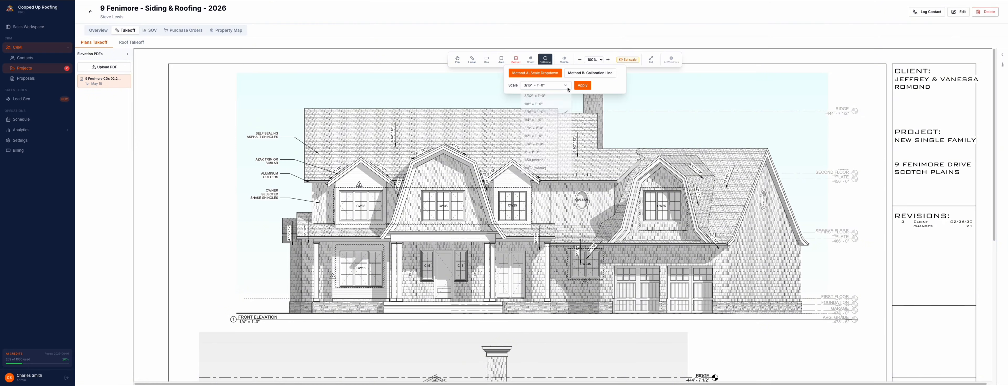
left_click(541, 121)
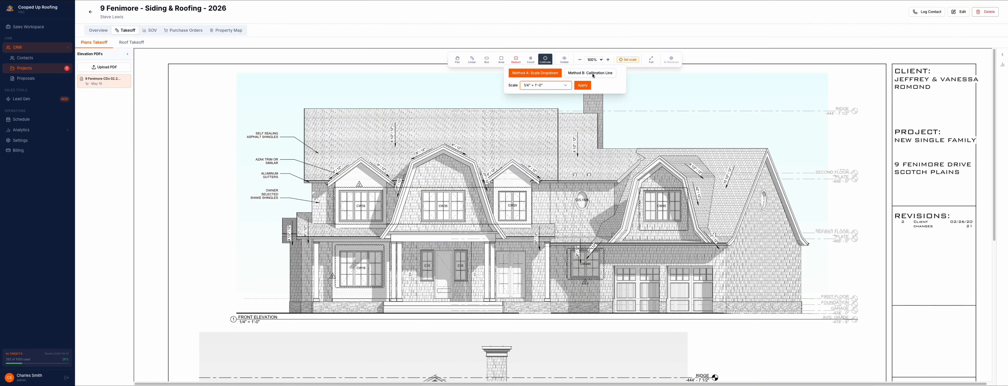
left_click(582, 86)
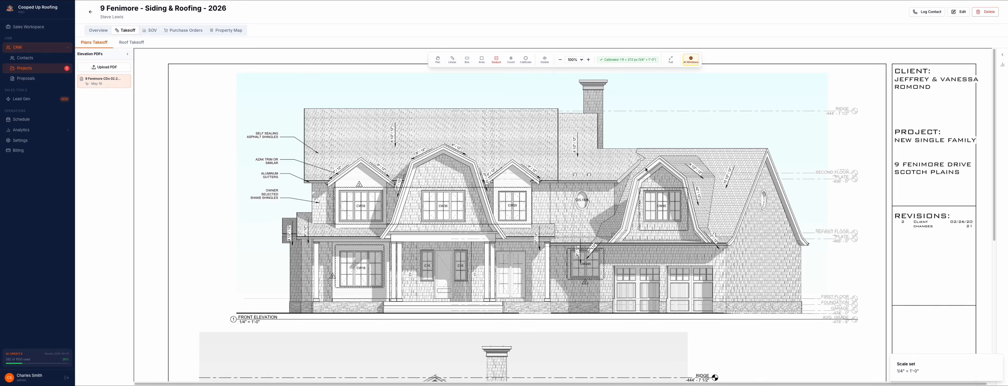
Step: Check the calibration by measuring the dimension line between the second floor plate and second floor on the right elevation
scroll(527, 224, "down", 6)
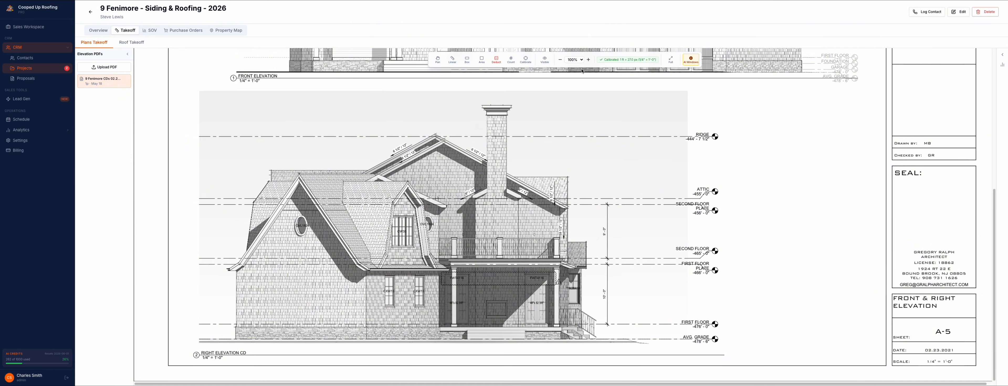
left_click(588, 60)
left_click(588, 60)
left_click(587, 60)
left_click(588, 60)
left_click(587, 59)
left_click(588, 60)
left_click(588, 60)
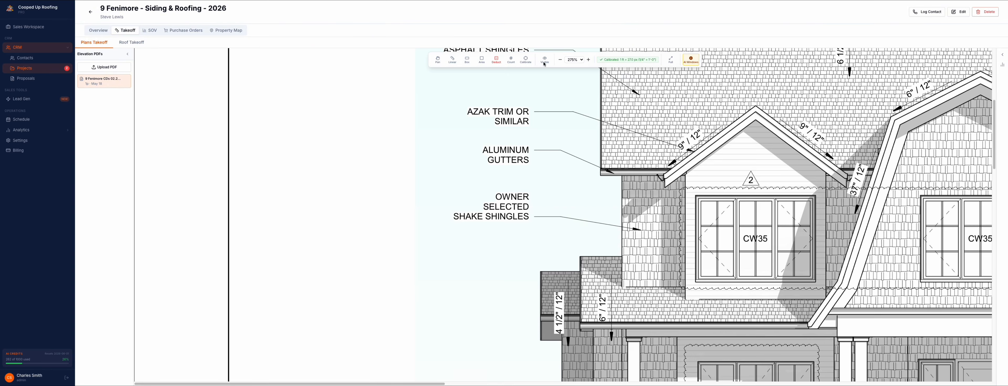
left_click(438, 61)
scroll(509, 137, "down", 15)
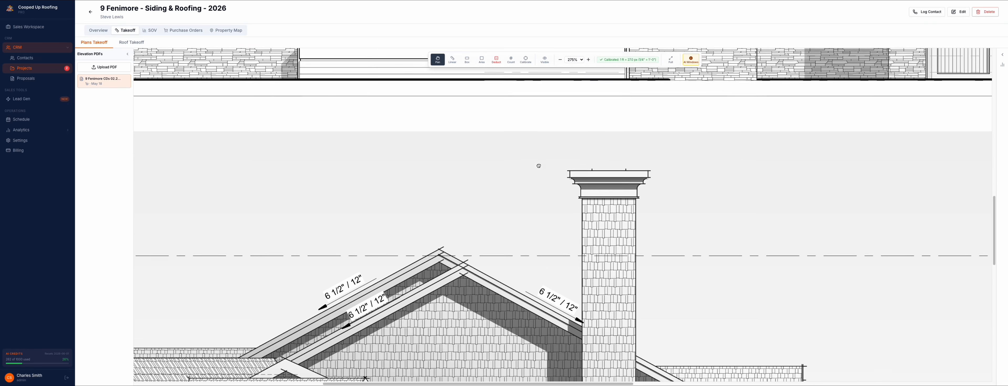
scroll(541, 121, "down", 5)
scroll(509, 98, "right", 7)
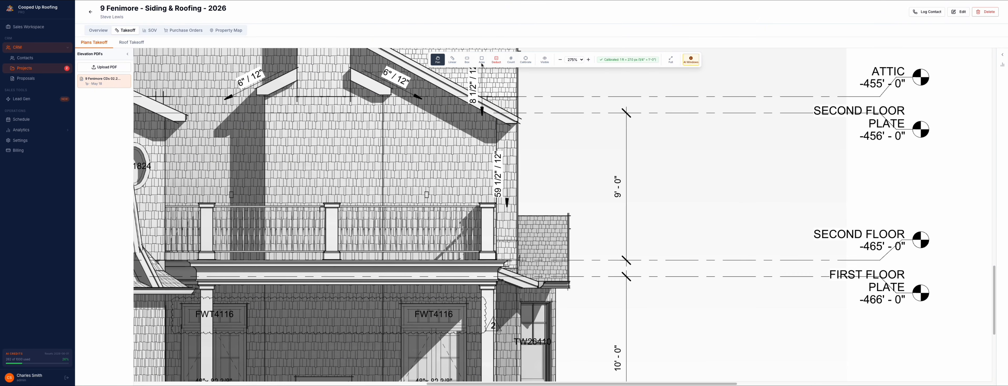
left_click(453, 61)
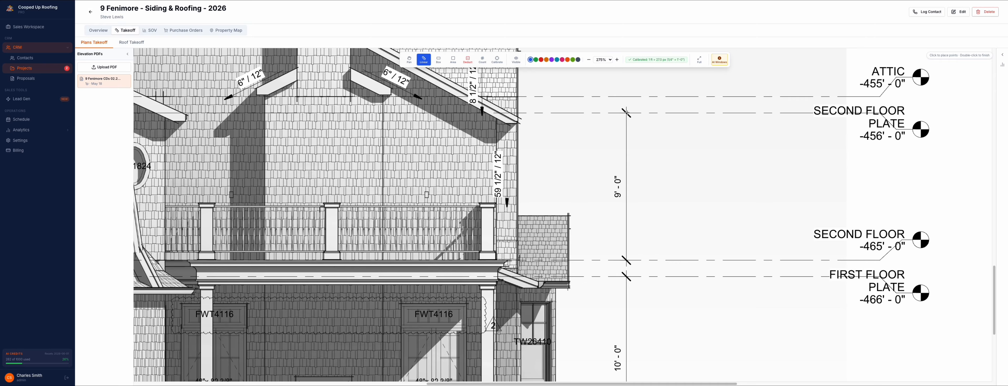
left_click(627, 112)
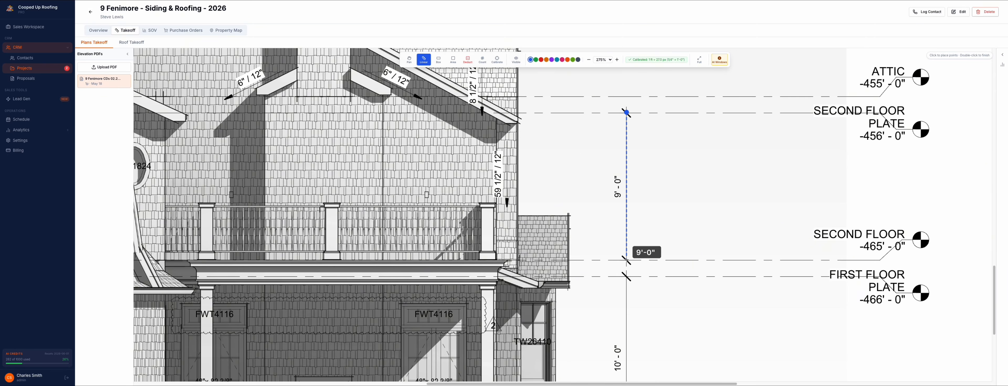
double_click(627, 259)
left_click(544, 251)
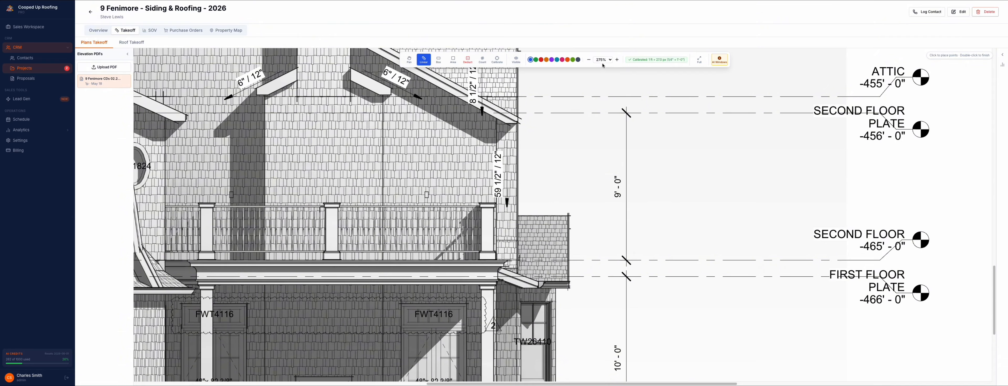
Step: Return to the front elevation at 100% zoom and check the takeoff summary
left_click(589, 60)
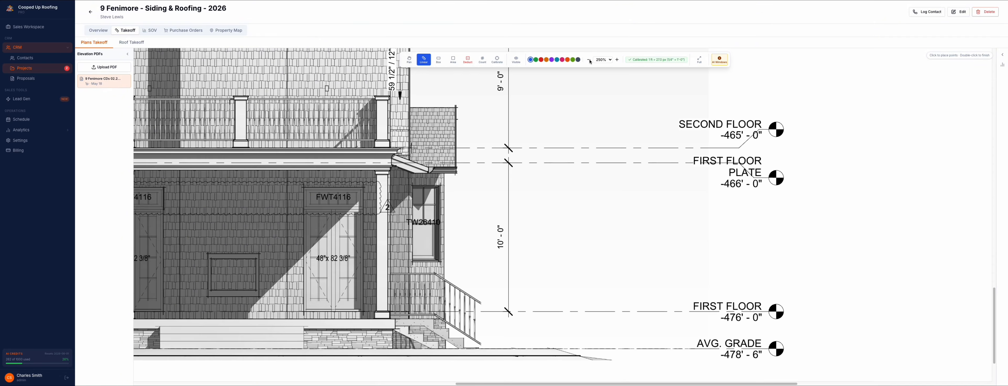
left_click(589, 60)
left_click(589, 60)
left_click(589, 61)
left_click(589, 61)
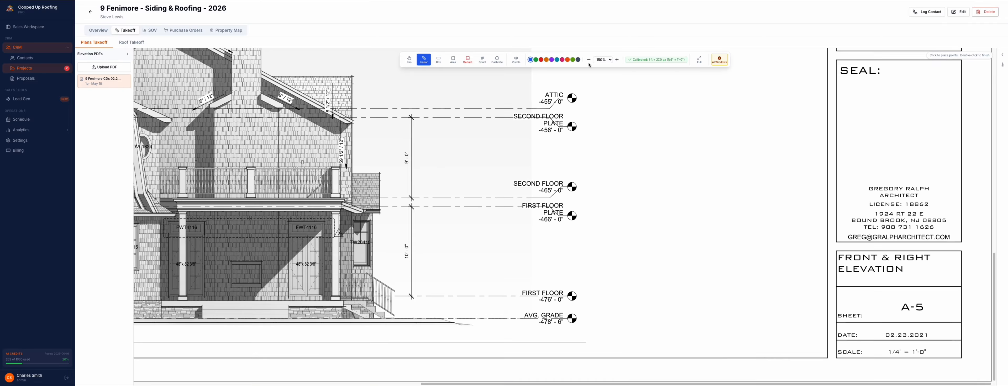
left_click(589, 60)
left_click(589, 60)
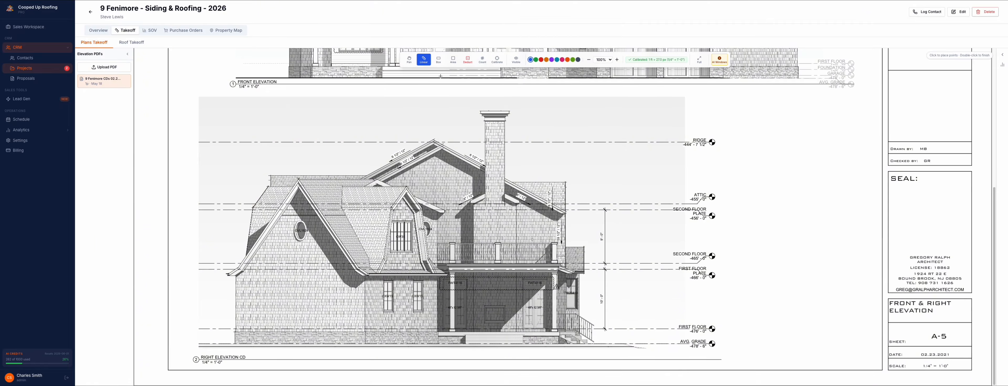
left_click(409, 59)
scroll(576, 230, "up", 5)
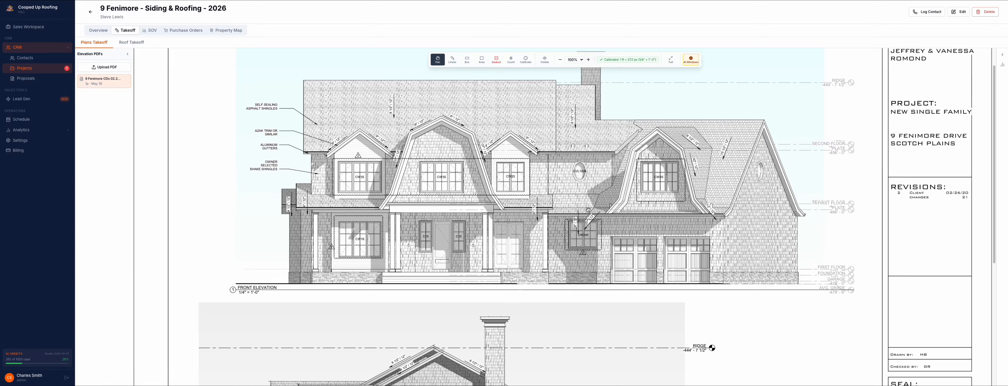
left_click(1002, 55)
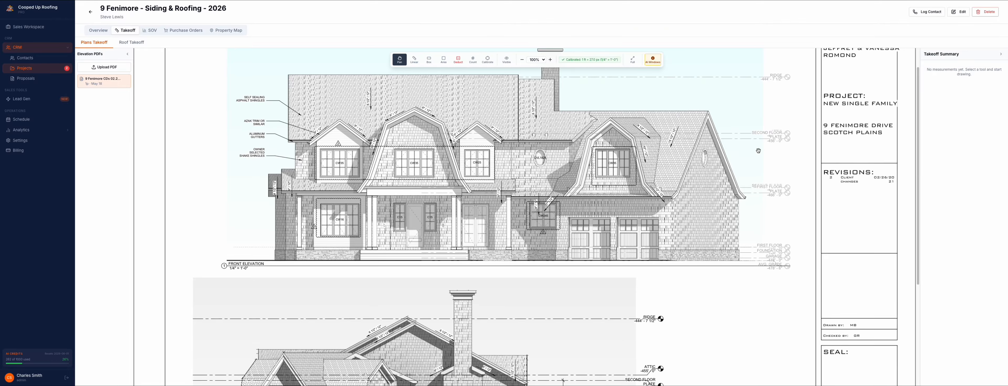
scroll(925, 111, "down", 1)
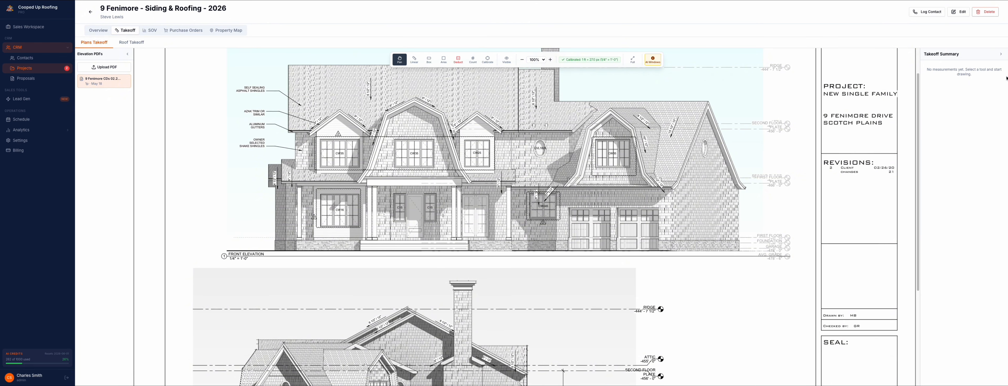
left_click(1000, 54)
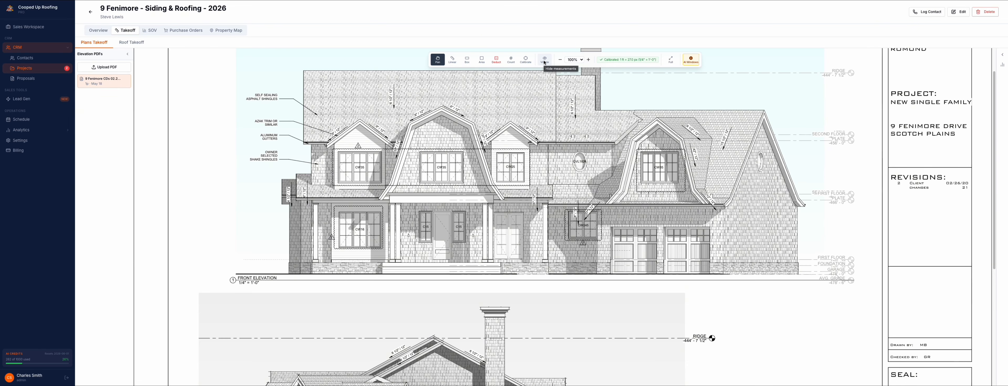
Step: Draw a box measurement about 7'-4" by 5'-4" around the leftmost second-floor CW35 window on the front elevation
left_click(468, 60)
scroll(347, 161, "up", 1)
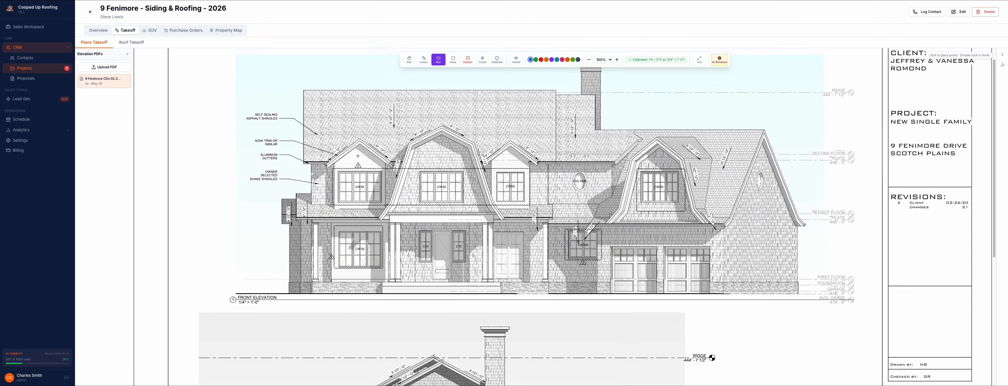
scroll(353, 162, "down", 2)
scroll(369, 165, "up", 1)
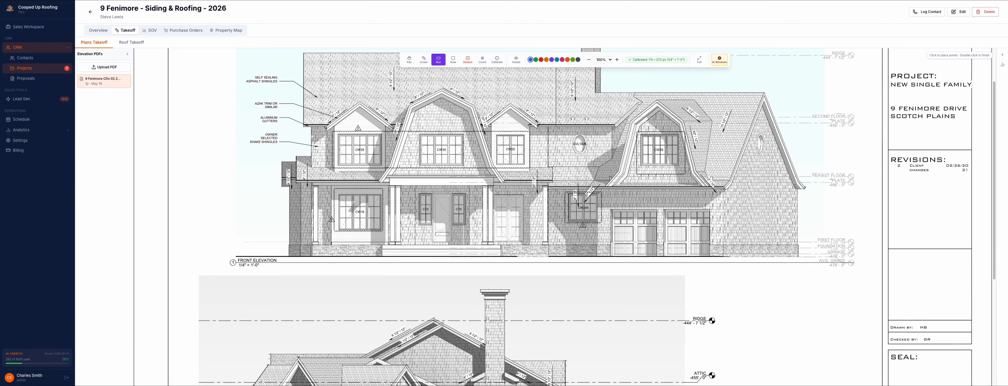
left_click(609, 60)
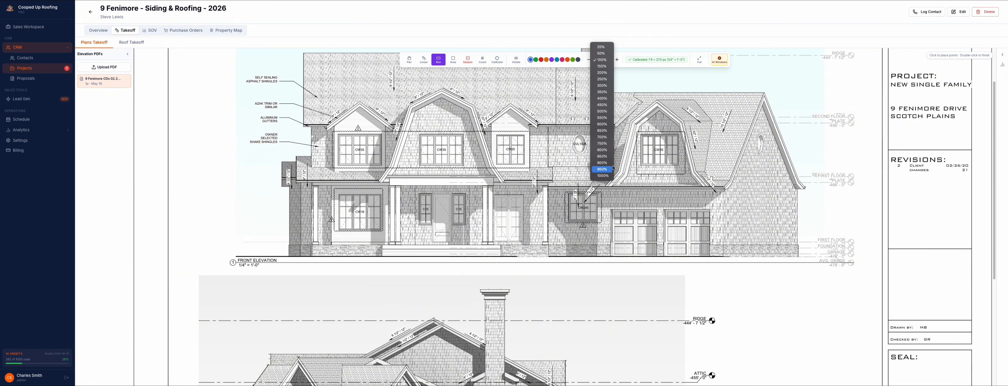
left_click(601, 99)
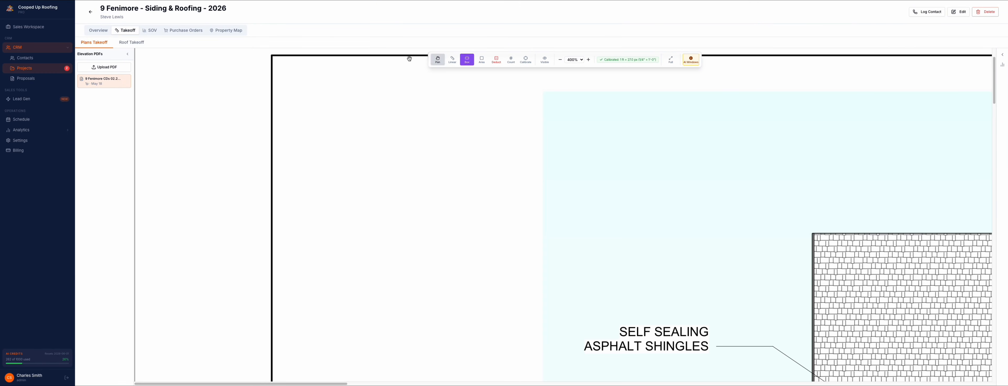
left_click(438, 59)
left_click_drag(716, 305, 430, 170)
left_click_drag(573, 369, 514, 212)
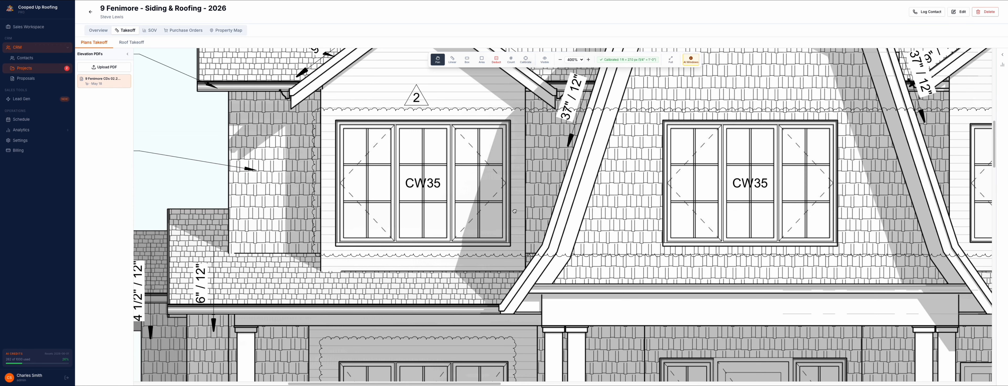
left_click(467, 60)
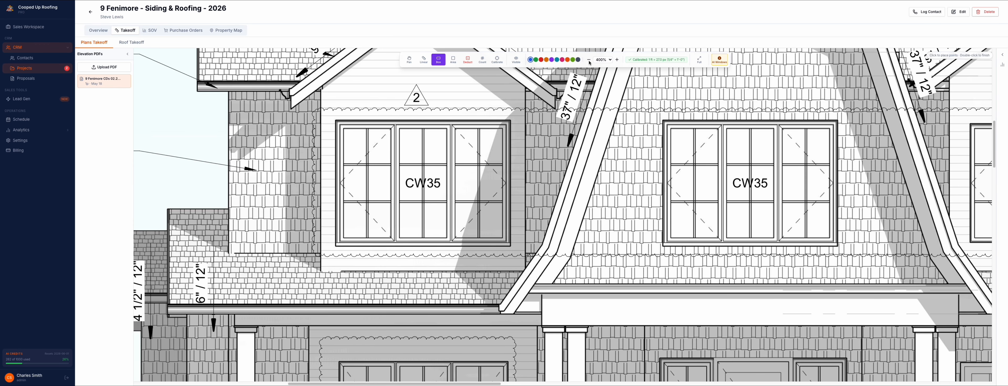
left_click(560, 60)
left_click_drag(336, 121, 510, 248)
Step: Name the window measurement W1 and assign it to a new folder, Window & Door Trim (Front of House)
triple_click(486, 157)
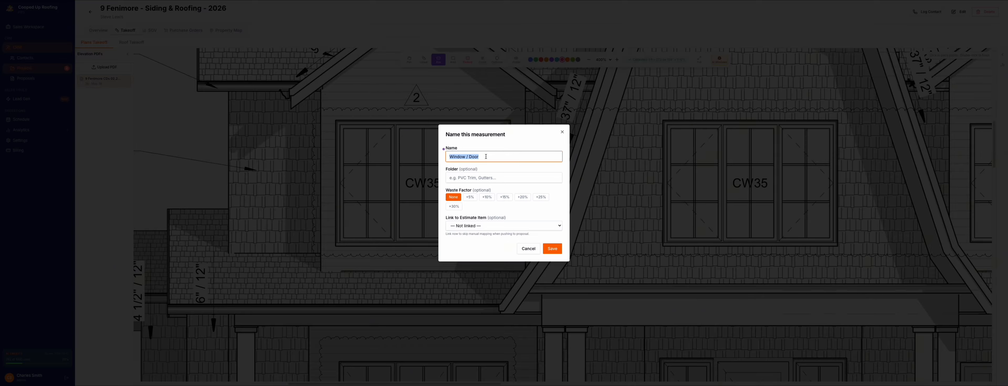
type("W1")
left_click(479, 179)
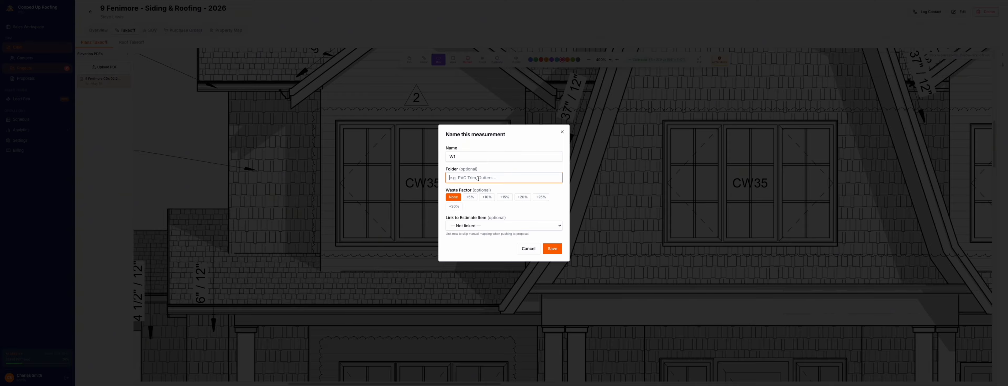
type("Window & Door Trim (Front of Hou")
Step: Give W1 a 15% waste factor, link it to the Azek 5/4x4x18 (EA) estimate item and save it
left_click(504, 197)
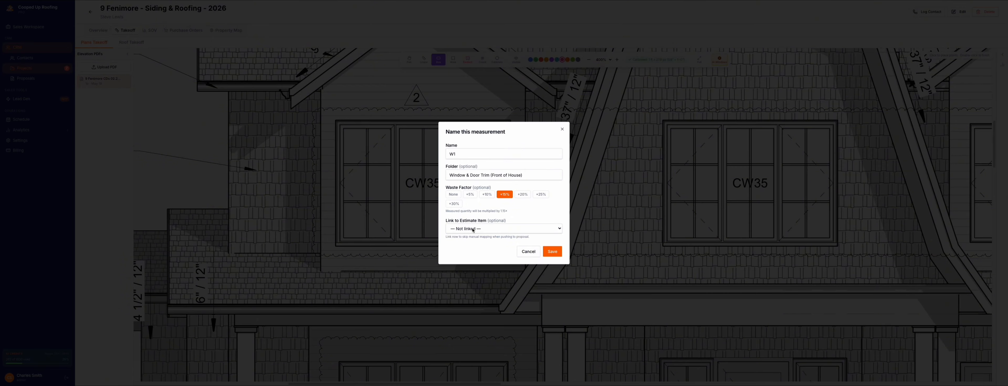
left_click(492, 231)
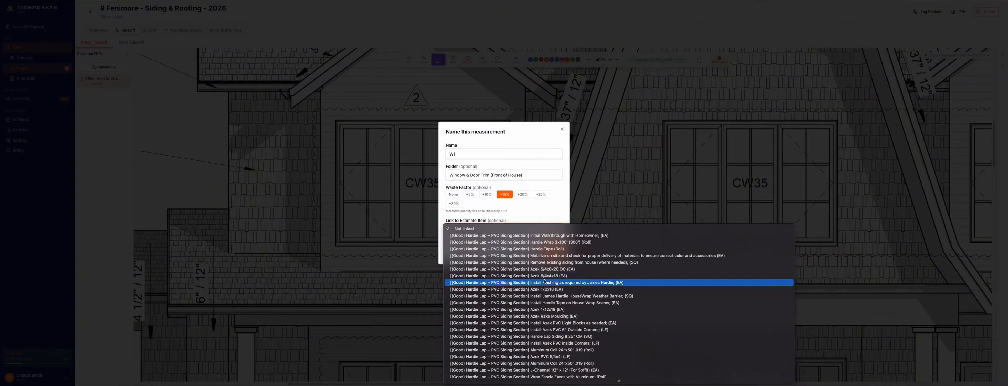
left_click(562, 277)
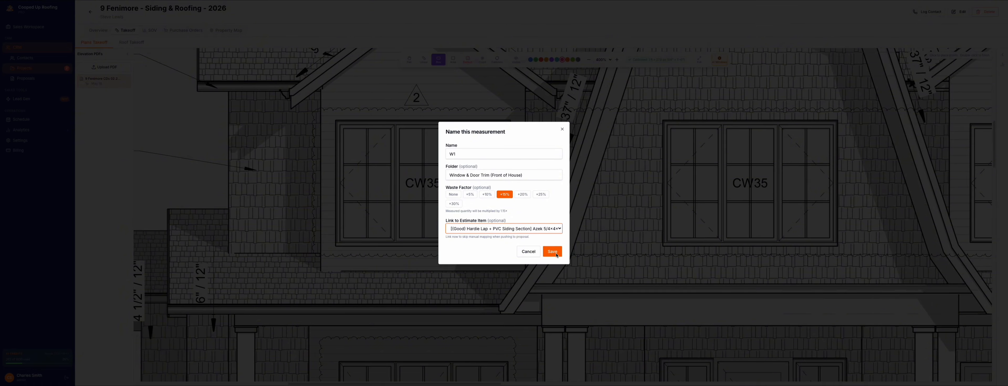
left_click(552, 252)
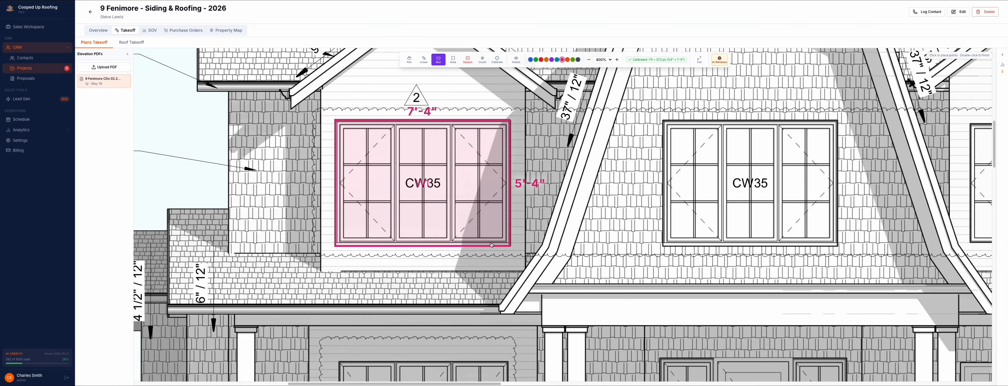
Step: Draw a box measurement about 7'-4" by 5'-3" around the middle CW35 window and name it W2 in the Window & Door Trim (Front of House) folder
left_click(1002, 57)
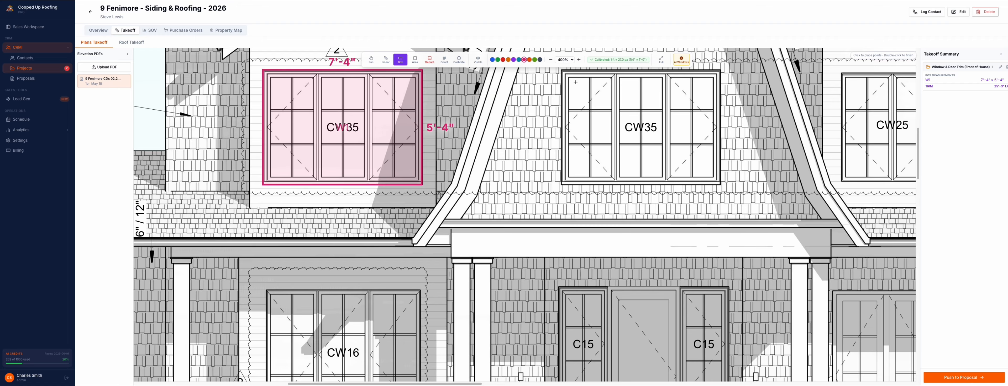
left_click_drag(560, 69, 721, 186)
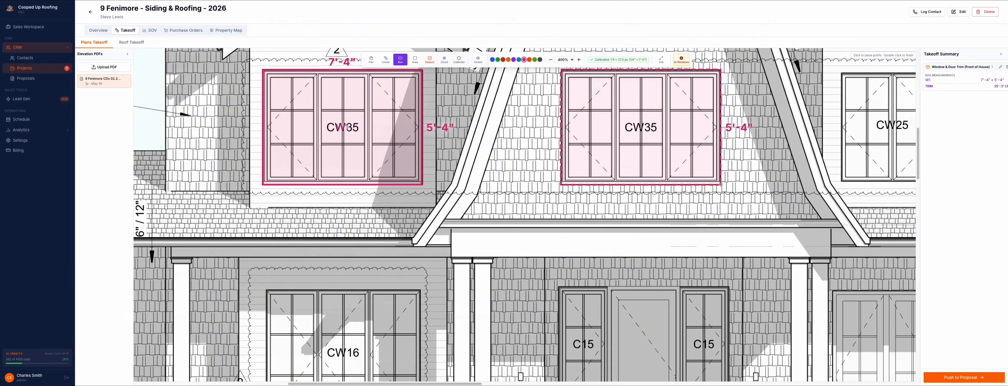
type("W2")
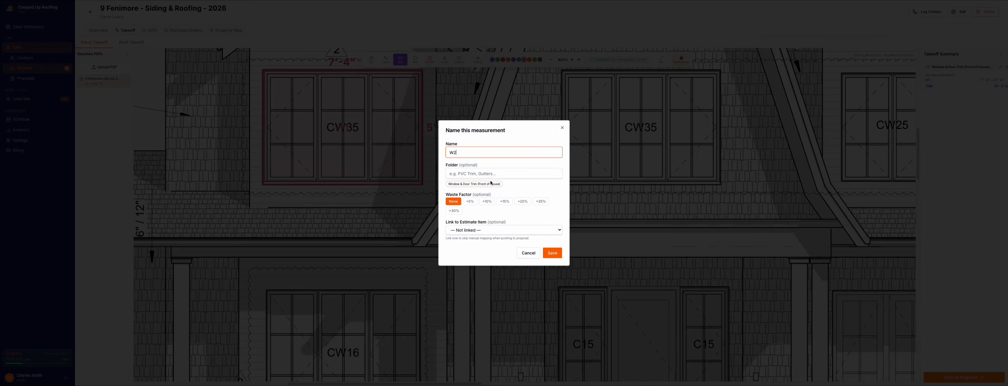
left_click(475, 184)
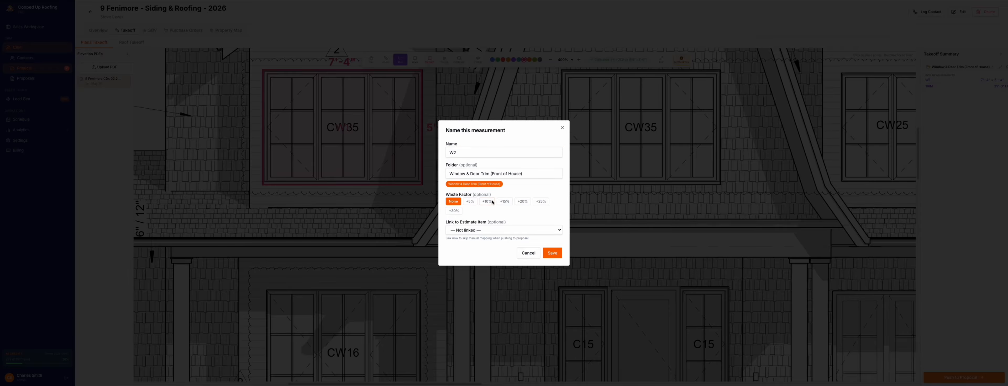
Step: Give W2 a 15% waste factor, link it to the Azek 5/4x4x18 (EA) estimate item and save it
left_click(504, 202)
left_click(509, 228)
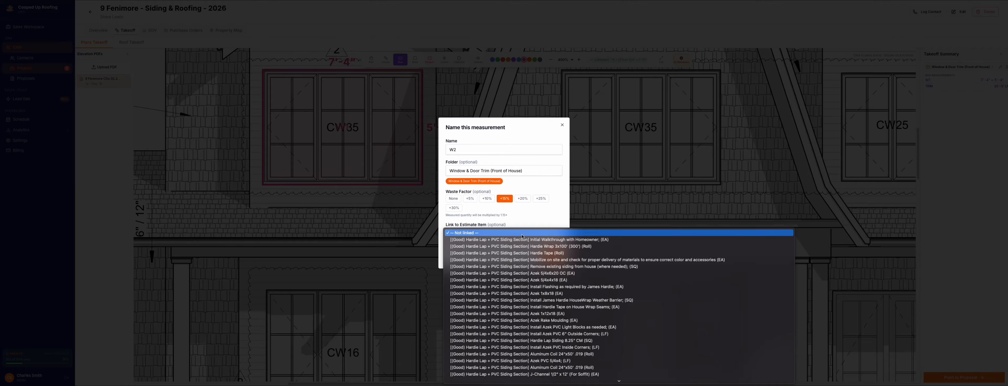
left_click(548, 280)
left_click(552, 255)
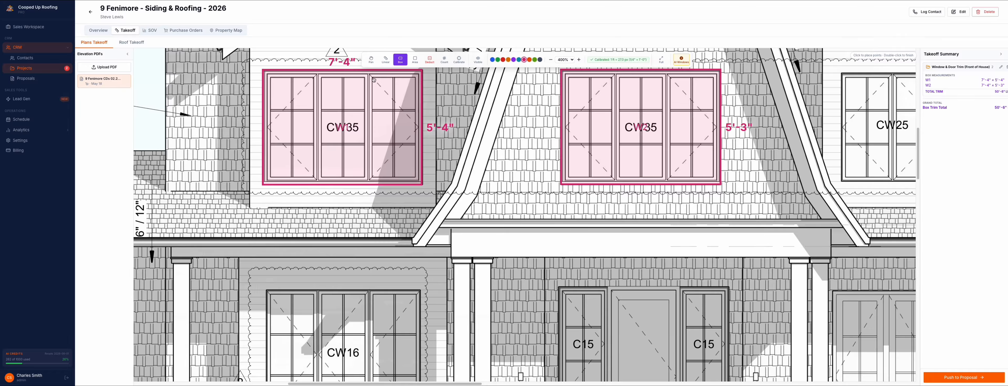
Step: Draw a box measurement about 7'-1" by 6'-0" around the first-floor CW16 window
left_click(370, 59)
left_click_drag(322, 360, 434, 212)
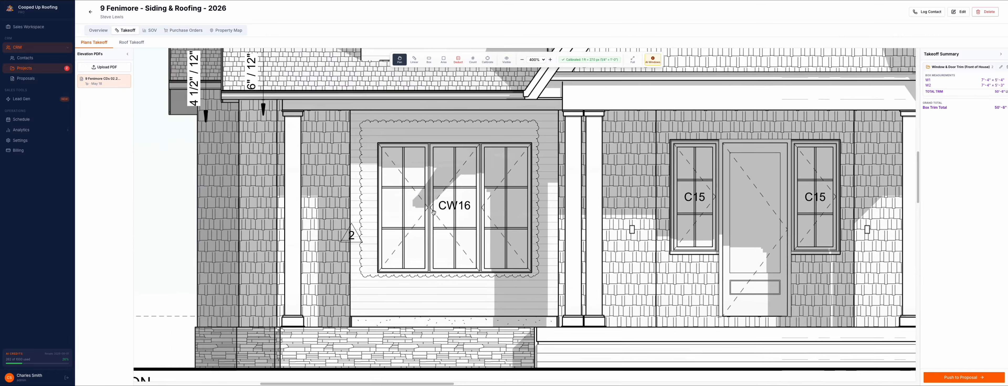
left_click(429, 60)
mouse_move(376, 144)
left_mouse_down()
mouse_move(537, 244)
mouse_move(531, 273)
left_mouse_up()
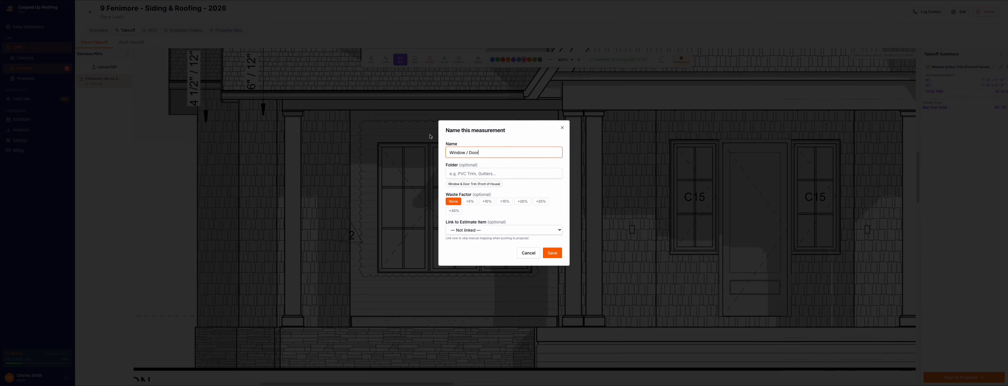
Step: Save the CW16 window measurement as W3 in the Window & Door Trim (Front of House) folder with a 15% waste factor
triple_click(479, 154)
type("W3")
left_click(473, 184)
left_click(504, 201)
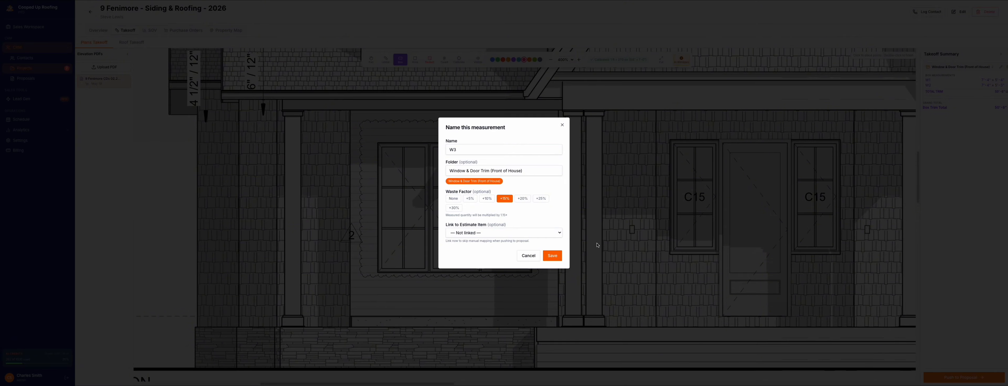
left_click(559, 258)
Step: Box the C15 window left of the front door, about 2'-2" by 5'-3", and save it as W4 in the existing trim folder with 15% waste
left_click_drag(670, 139, 717, 250)
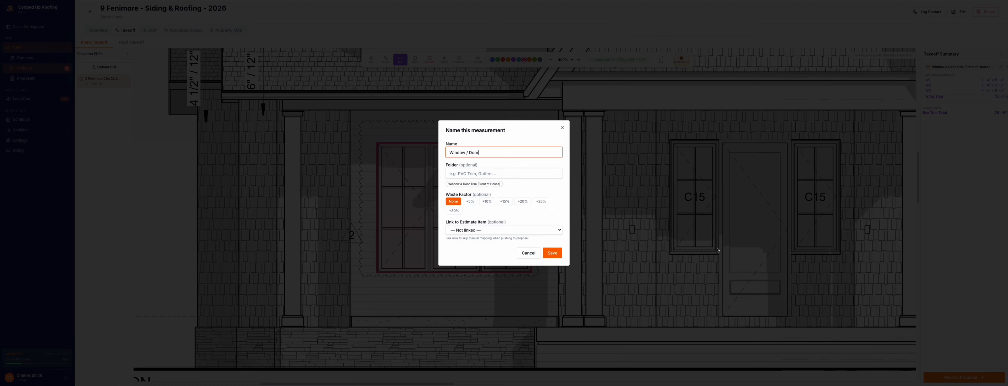
triple_click(498, 152)
type("W4")
left_click(486, 184)
left_click(504, 201)
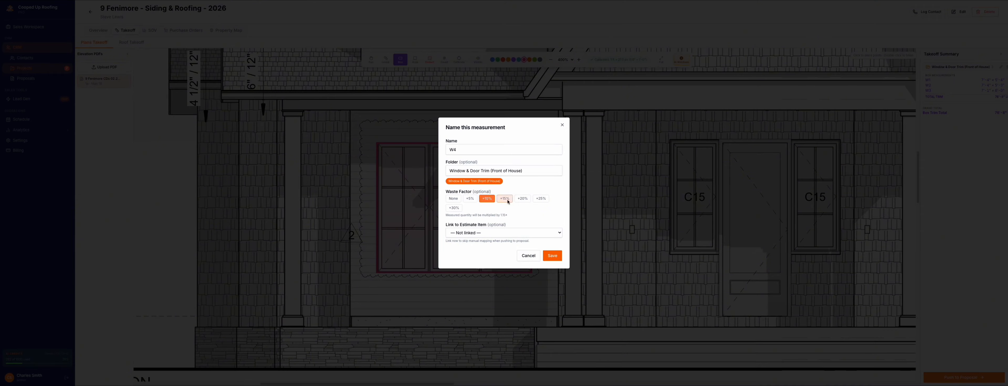
left_click(553, 256)
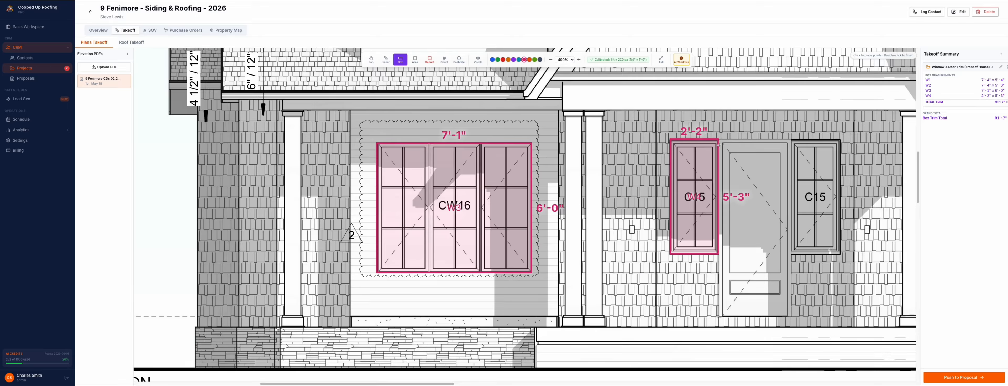
Step: Draw a box measurement about 3'-4" by 8'-2" around the front door and name it D1 in the Window & Door Trim (Front of House) folder
left_click_drag(719, 139, 792, 318)
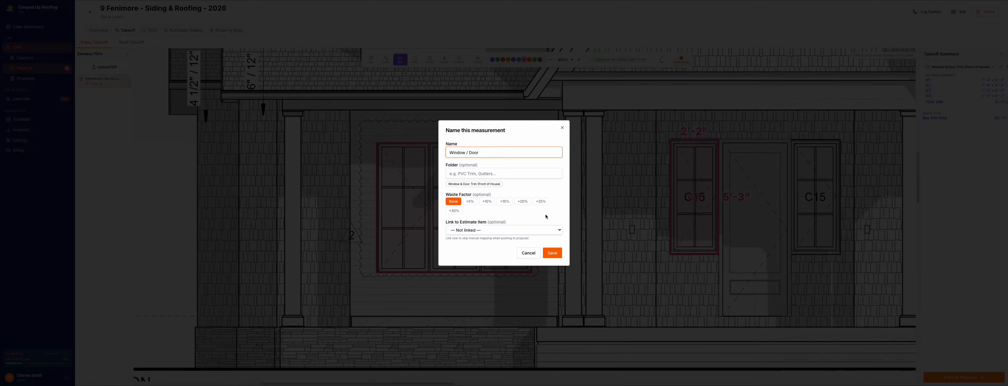
left_click_drag(478, 154, 446, 154)
type("D1")
left_click(477, 184)
Step: Give D1 a 15% waste factor, link it to the Azek 5/4x4x18 (EA) estimate item and save it
left_click(505, 201)
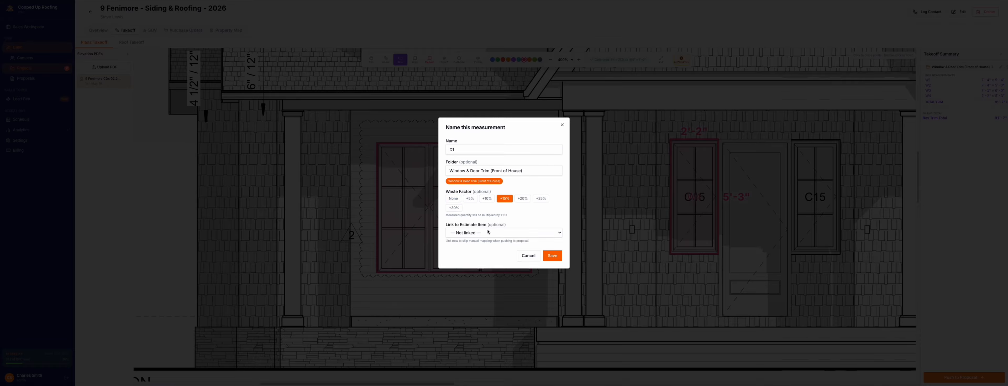
left_click(488, 232)
left_click(493, 280)
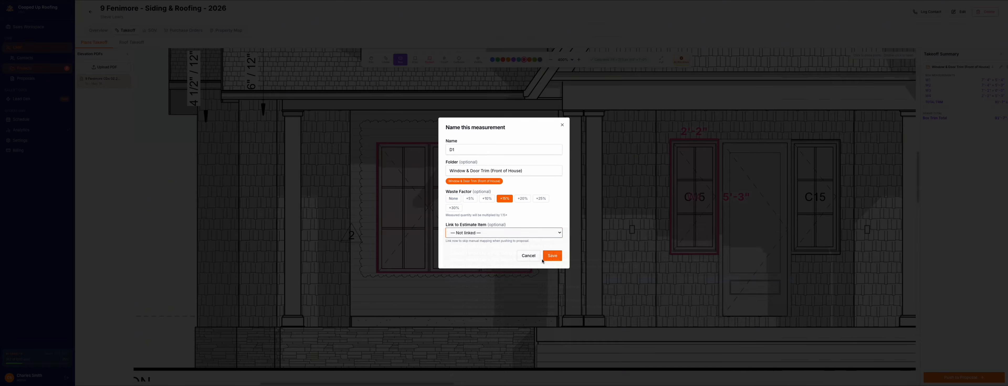
left_click(551, 254)
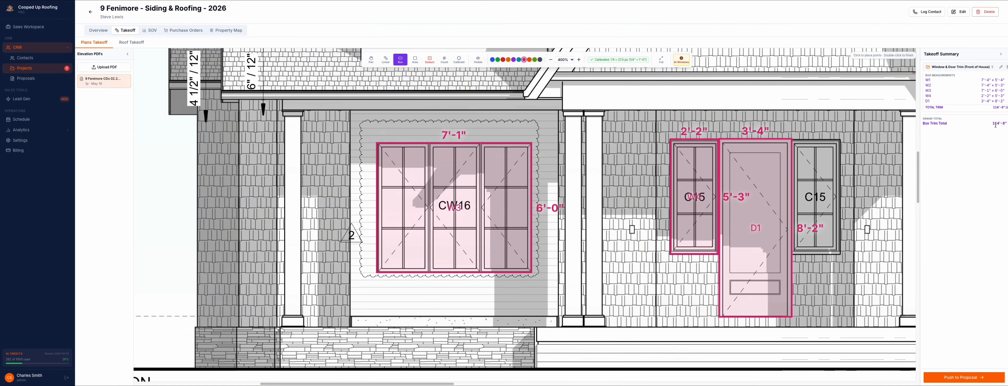
Step: Return to the full front elevation at 100% zoom and activate linear measuring in blue
left_click(371, 60)
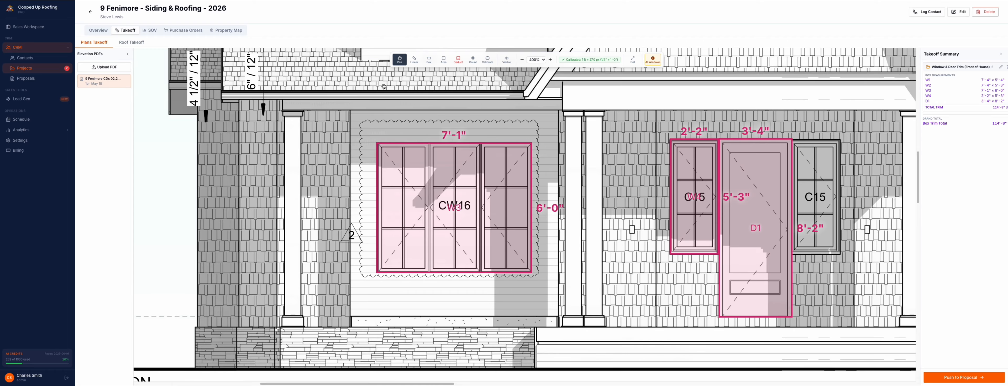
left_click_drag(646, 128, 577, 204)
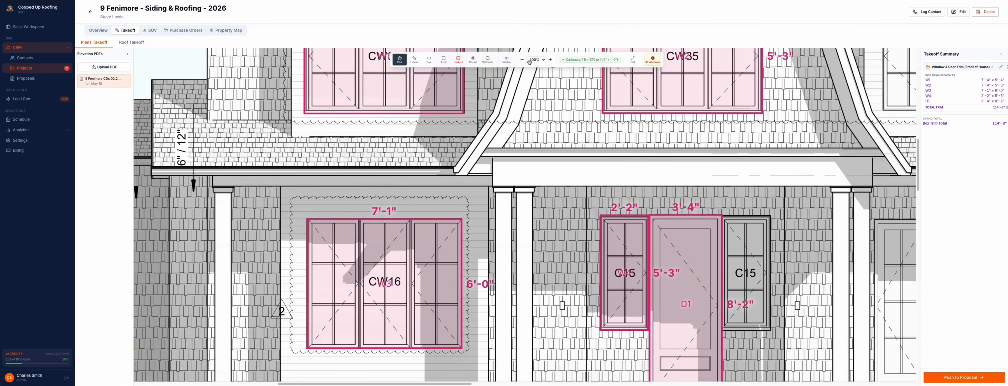
left_click(543, 59)
left_click(535, 22)
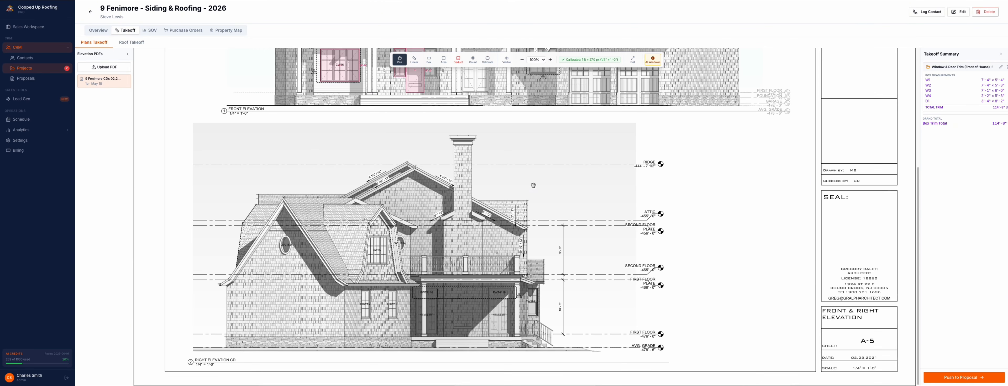
scroll(513, 211, "up", 5)
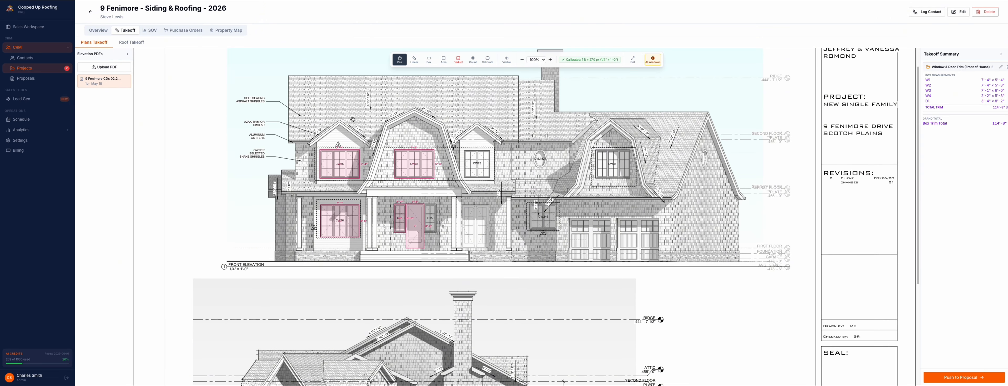
left_click(414, 59)
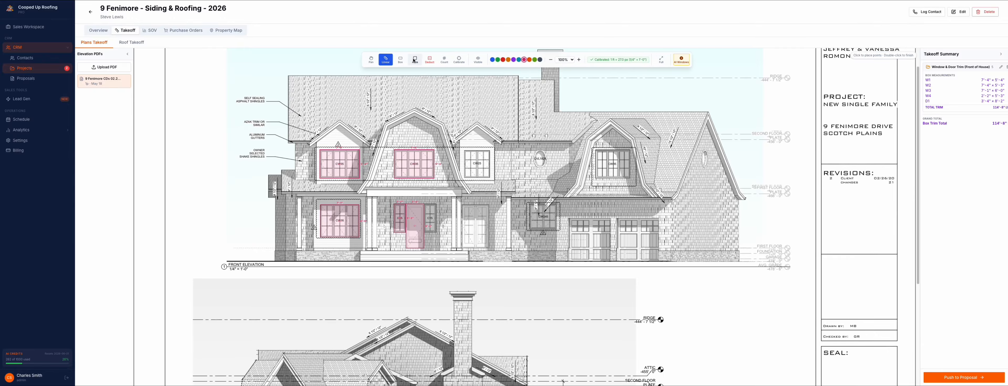
left_click(492, 59)
Step: Trace the fascia of the leftmost second-floor gable from eave over the peak to the other eave, about 13'-10" long
left_click(579, 59)
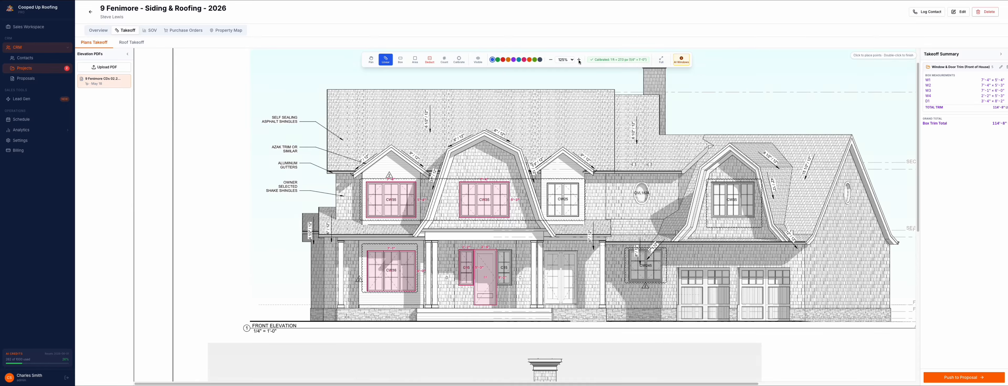
left_click(579, 60)
left_click(578, 60)
left_click(578, 60)
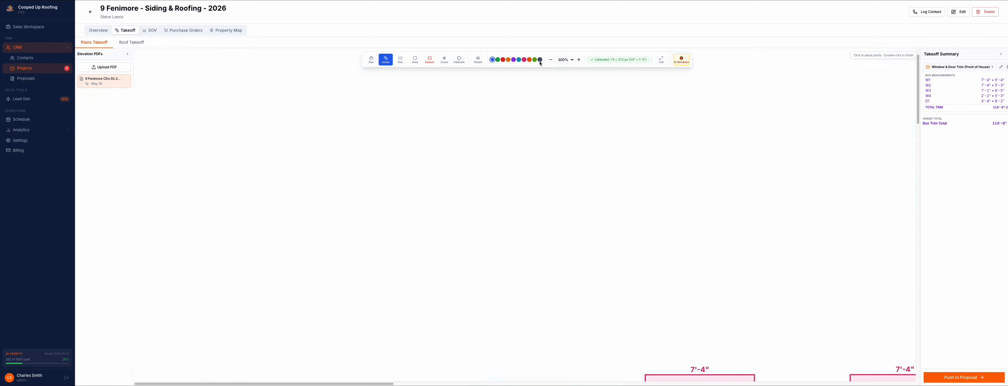
left_click(370, 59)
left_click_drag(717, 358, 452, 134)
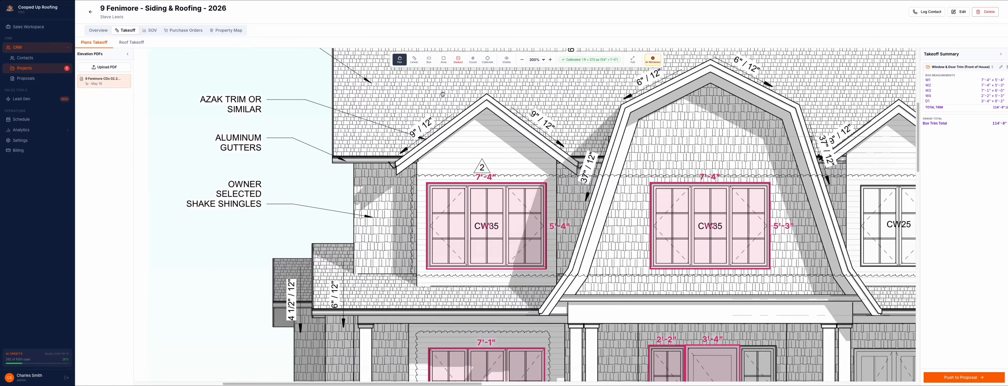
left_click(415, 60)
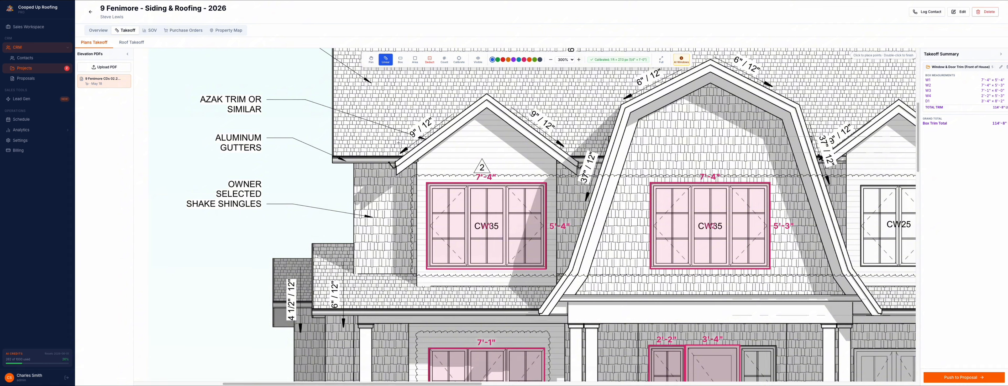
left_click(395, 161)
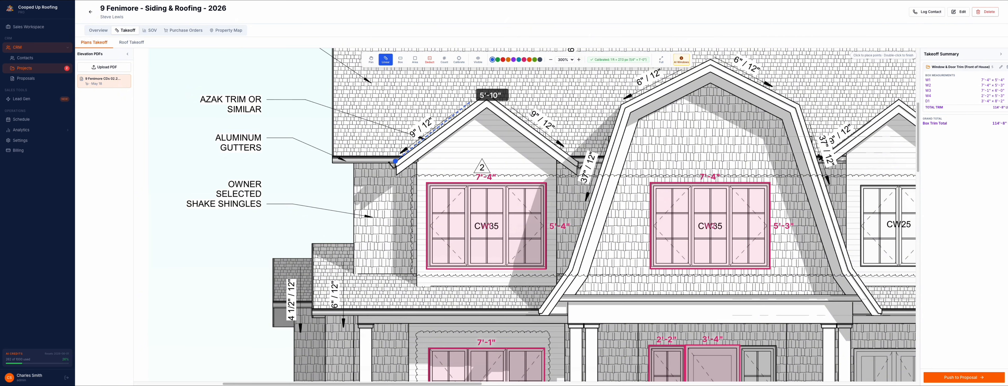
left_click(488, 96)
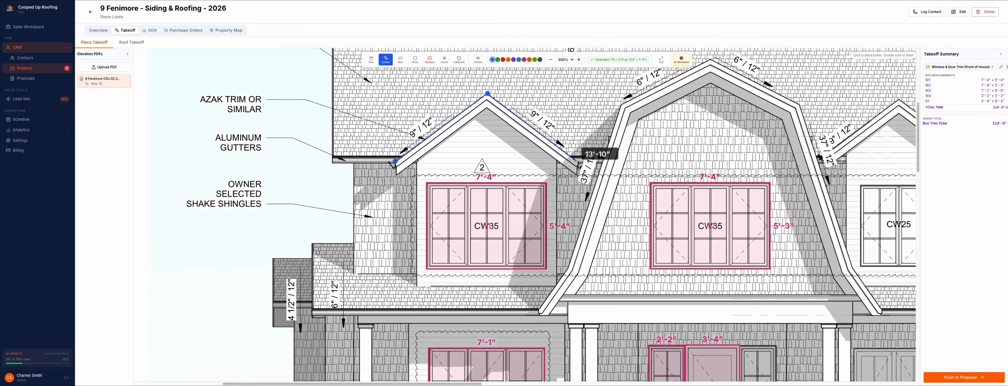
double_click(579, 167)
Step: Name the linear measurement Fascia 1 and assign it to a new folder, Fascias 1x8x18 (Front of House)
triple_click(510, 152)
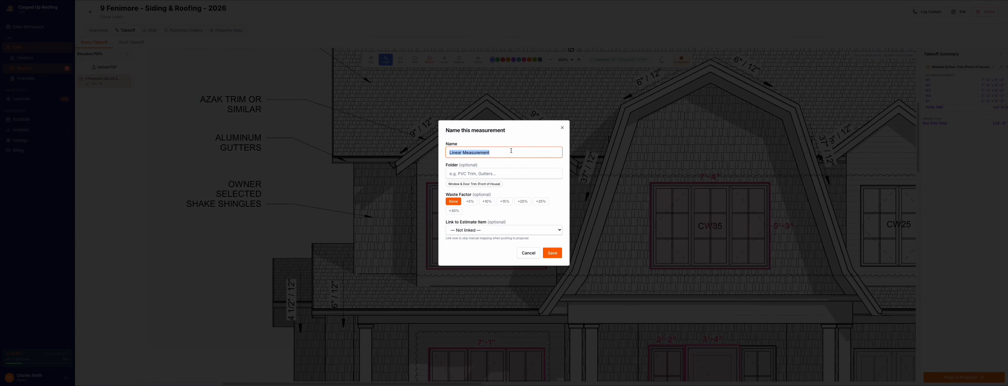
type("Fascia 1")
left_click(472, 172)
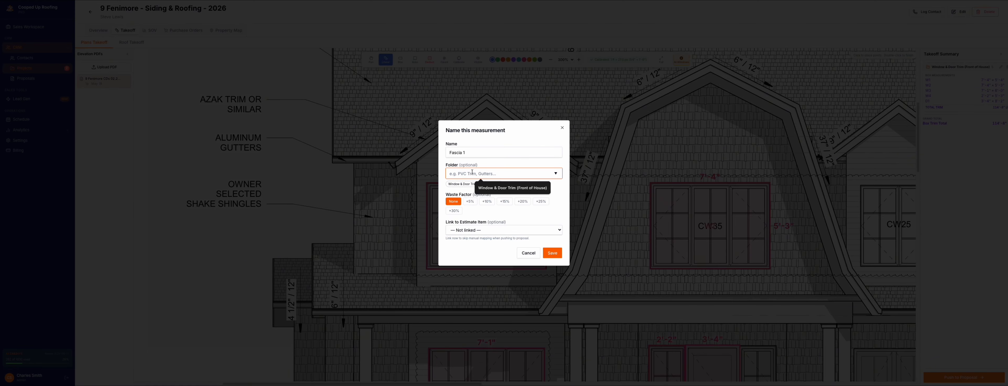
type("Fascias")
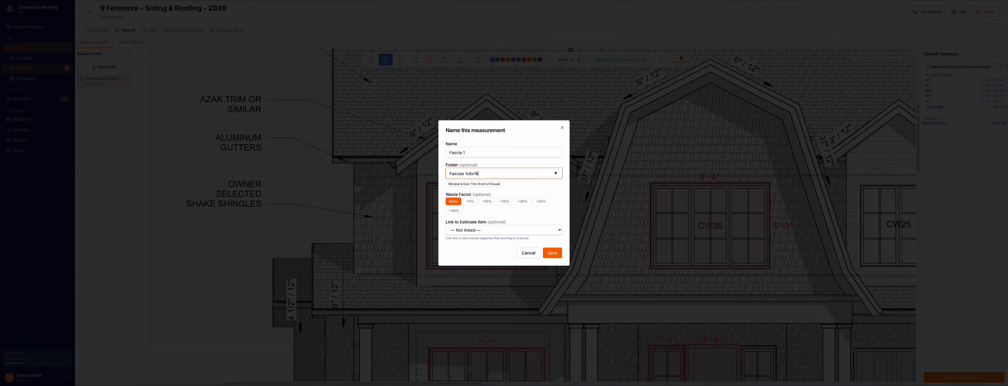
type("1x8x18 (Front of house")
type("ouse")
Step: Give Fascia 1 a 15% waste factor, link it to the Azek 1x8x18 (EA) estimate item and save it
left_click(505, 202)
left_click(547, 232)
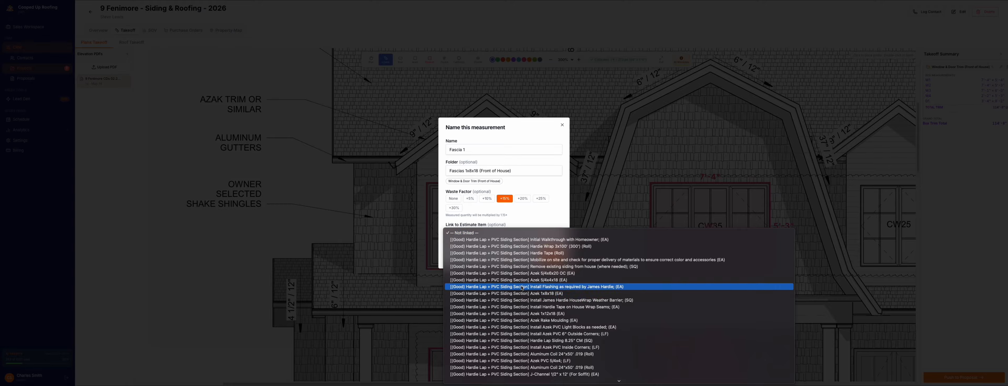
left_click(539, 293)
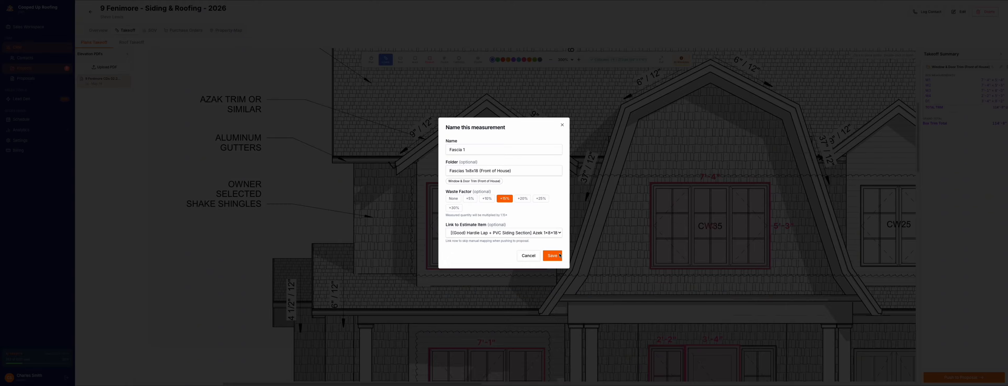
left_click(551, 253)
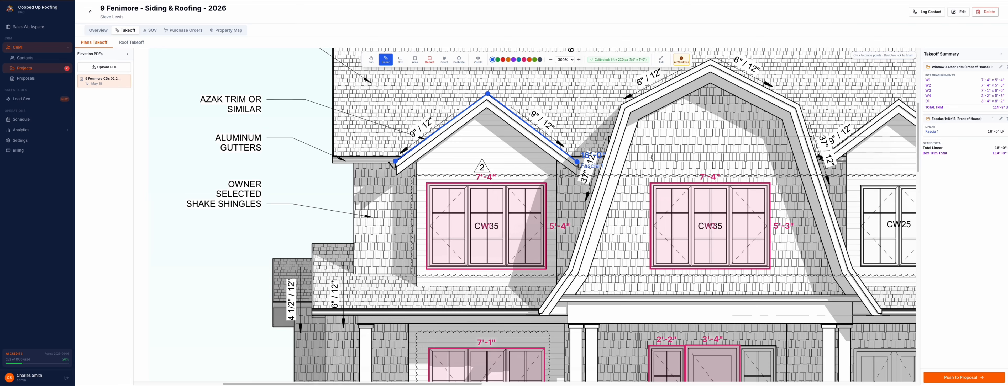
Step: Trace the fascia of the large central gambrel gable from its lower left end over the peak to the lower right end, about 39'-7" long
left_click(538, 310)
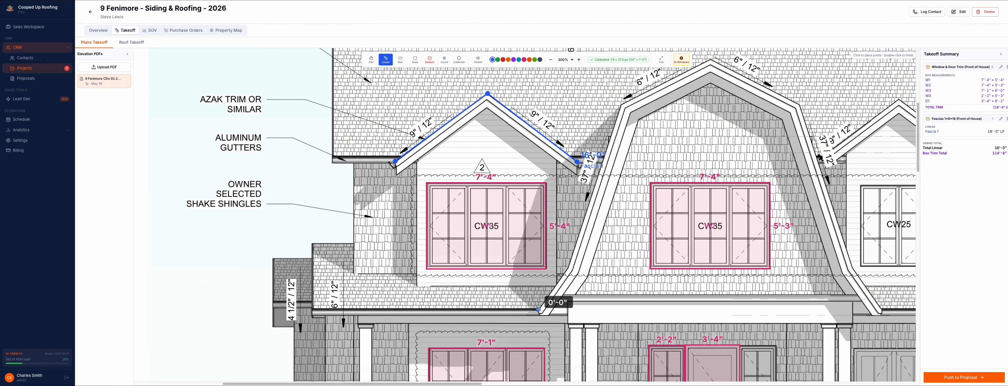
left_click(568, 267)
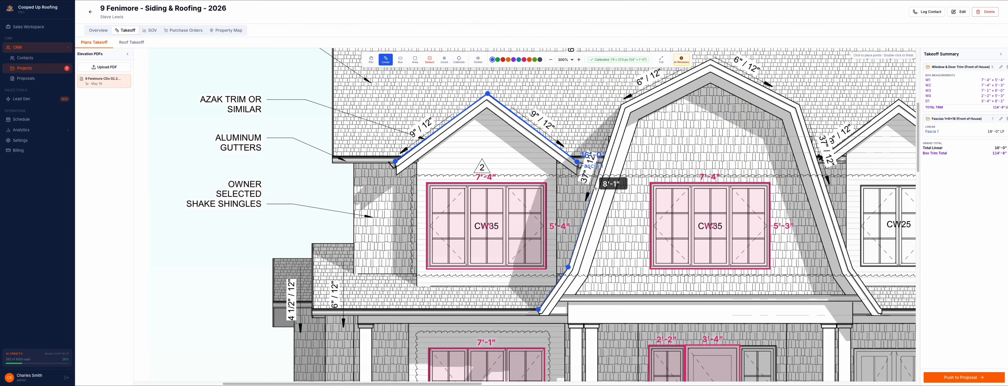
left_click(621, 104)
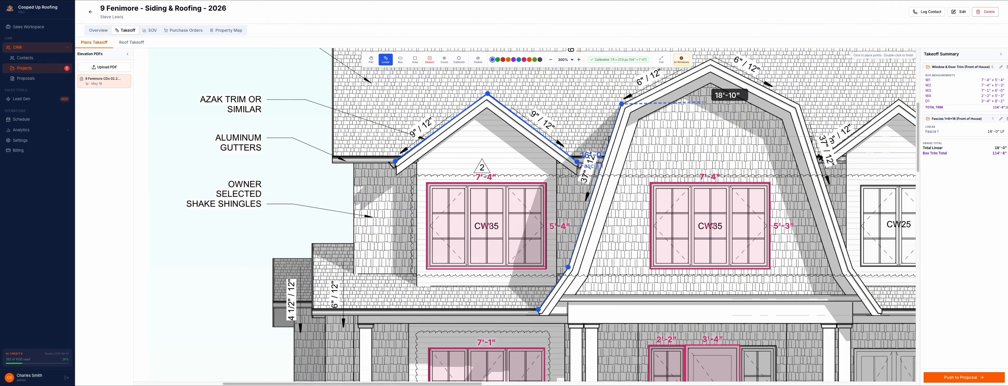
left_click(711, 59)
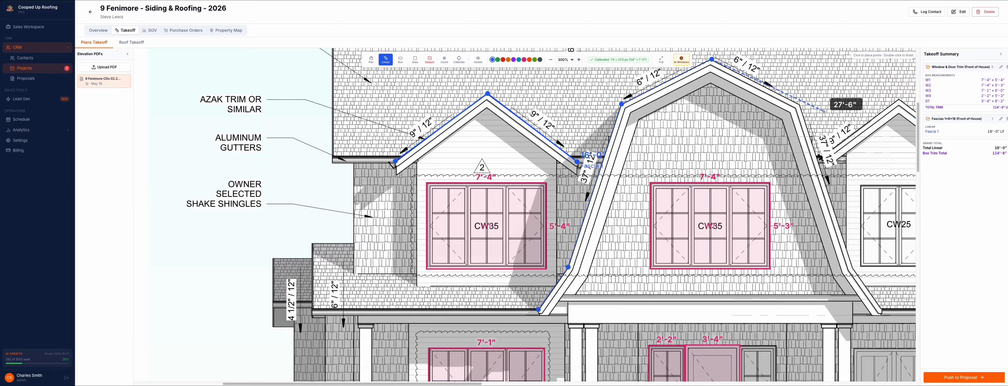
left_click(800, 104)
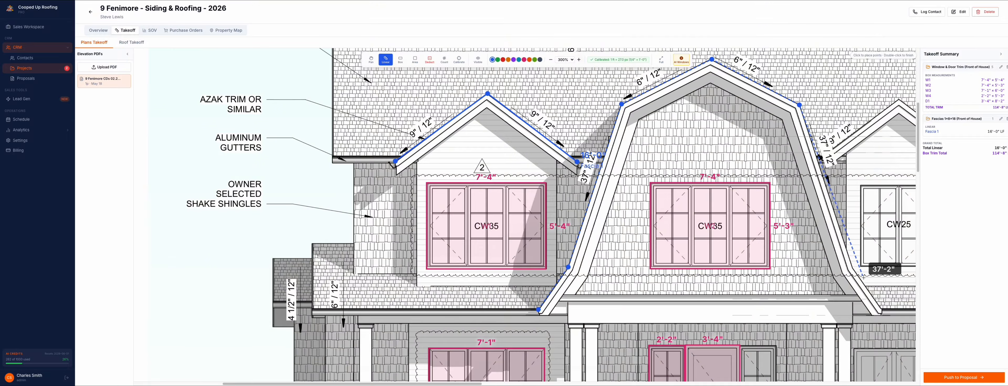
left_click(852, 268)
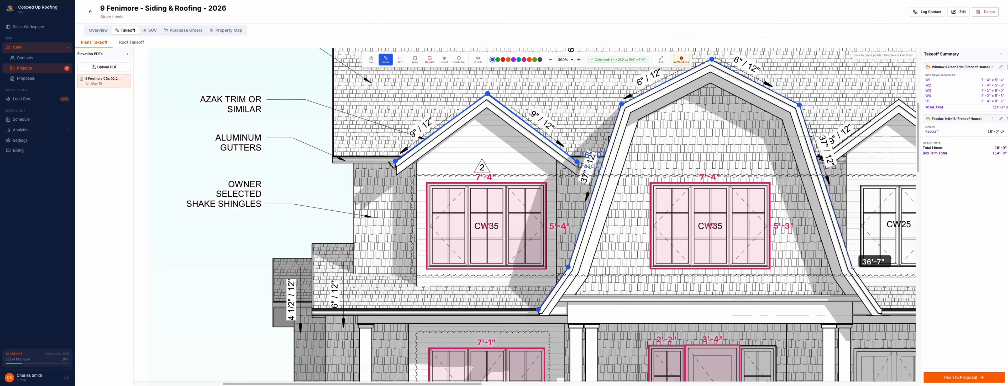
double_click(878, 311)
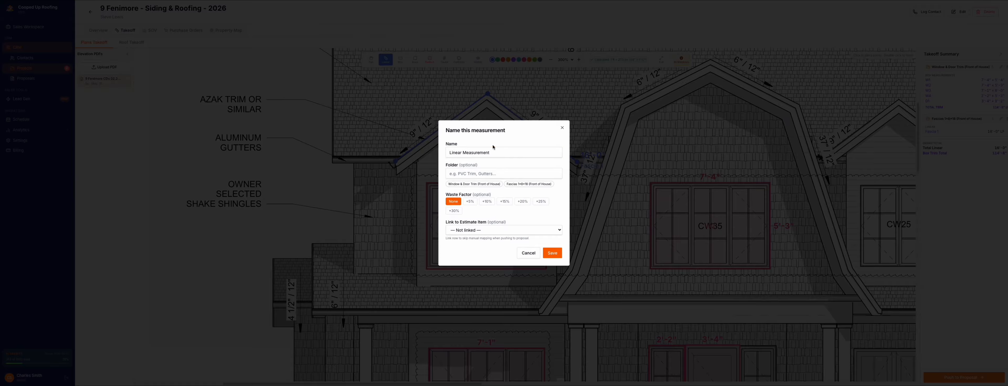
Step: Save the measurement as Fascia 2 in the Fascias 1x8x18 (Front of House) folder with 15% waste, linked to Azek 1x8x18 (EA)
left_click_drag(449, 153, 490, 152)
type("Fascia 2")
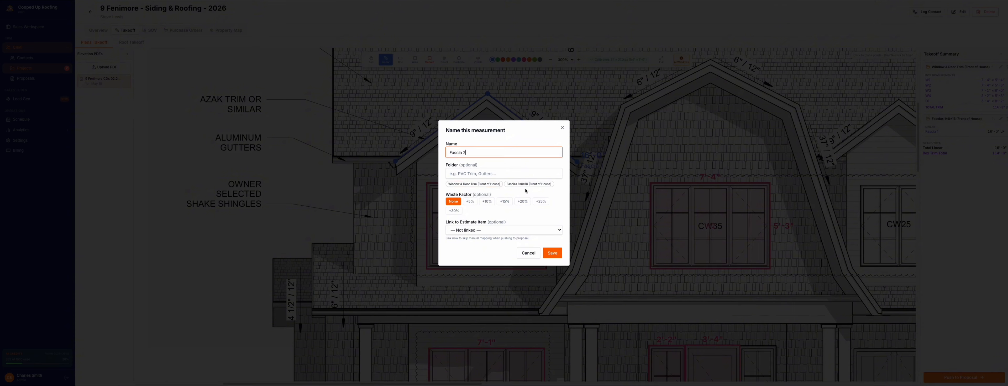
left_click(510, 185)
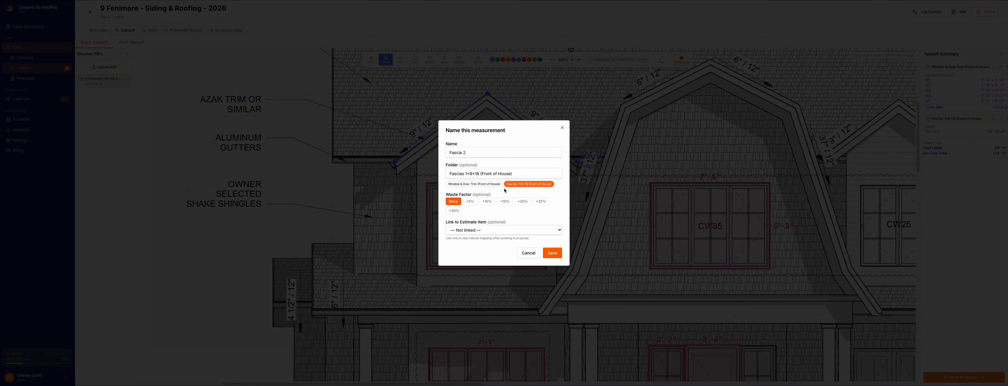
left_click(504, 199)
left_click(548, 228)
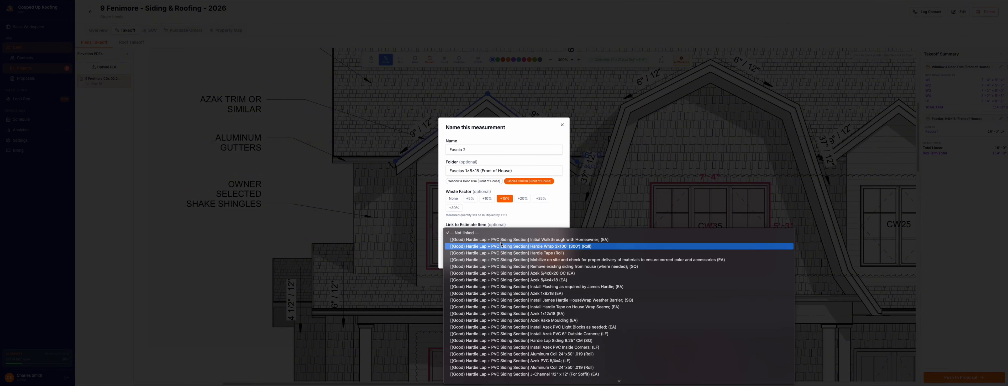
left_click(552, 294)
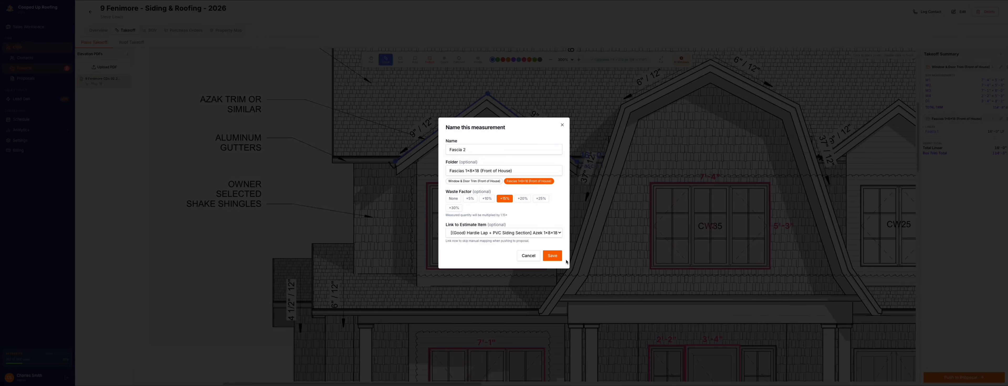
left_click(554, 257)
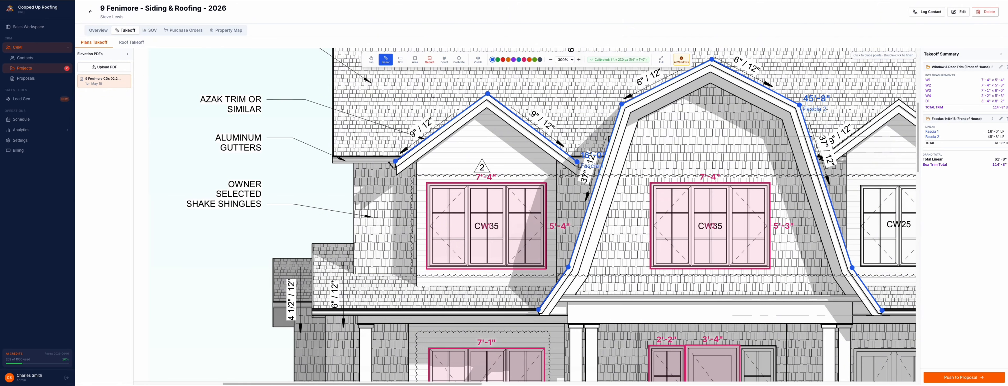
Step: Trace the fascia of the small gable above window CW25 from its right eave over the peak to the left end, about 11' long
left_click(371, 59)
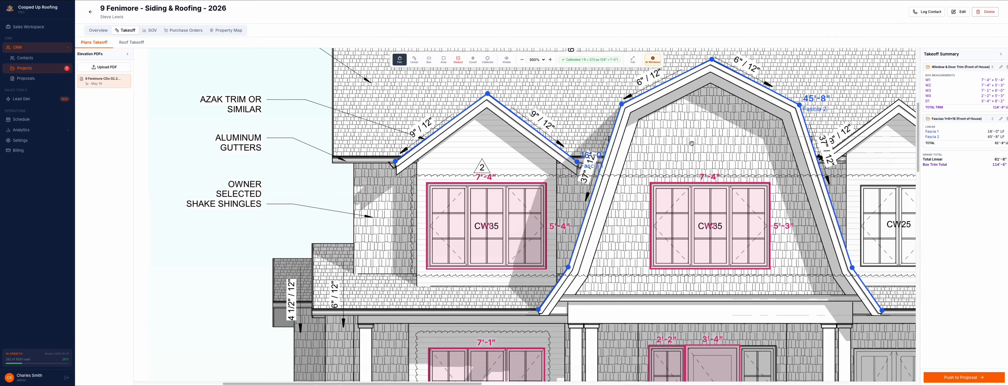
left_click_drag(691, 143, 507, 139)
left_click_drag(652, 191, 563, 208)
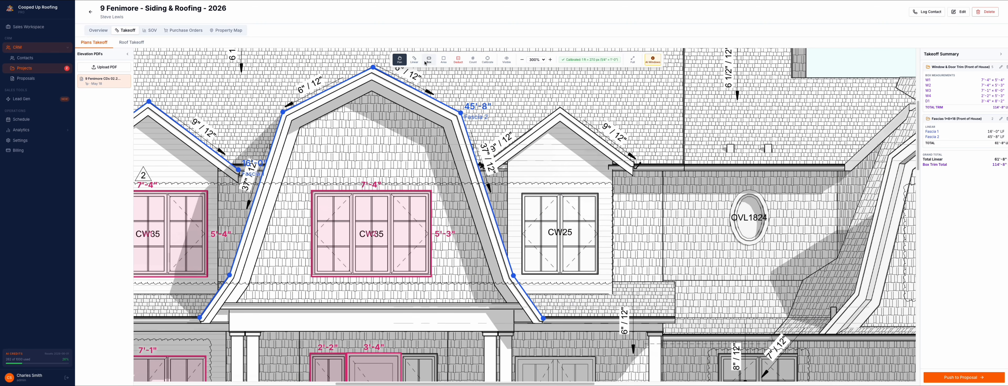
left_click(414, 59)
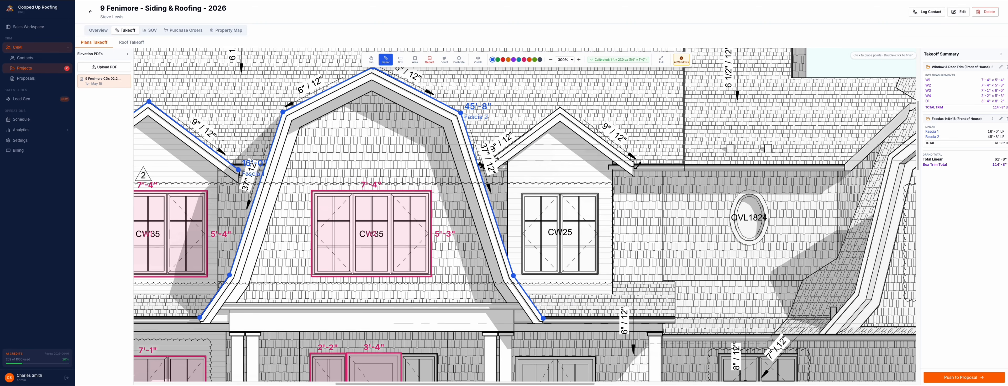
left_click(633, 161)
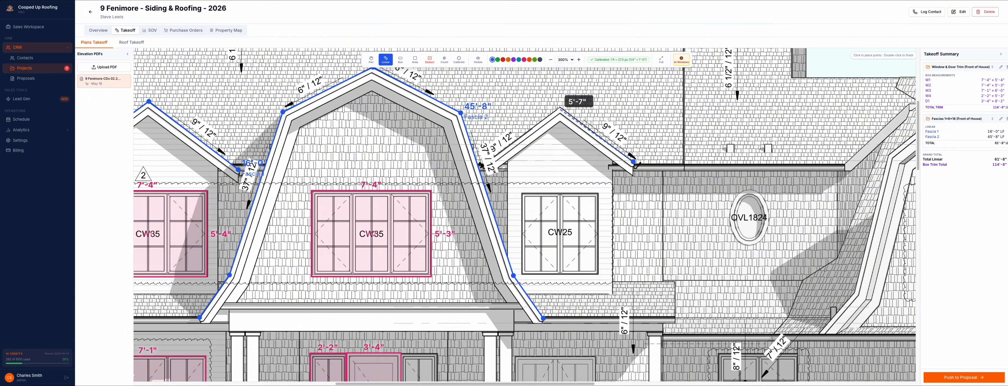
left_click(560, 107)
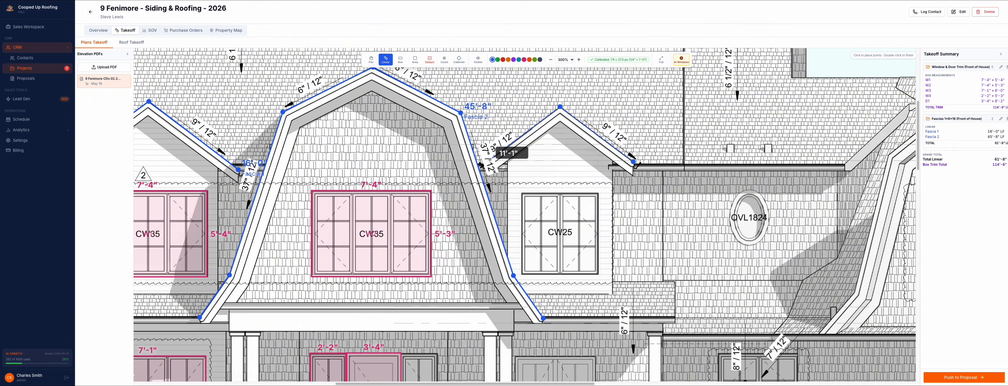
double_click(496, 155)
Step: Save the measurement as Fascia 3 in the Fascias 1x8x18 (Front of House) folder with 15% waste, linked to Azek 1x8x18 (EA)
triple_click(507, 154)
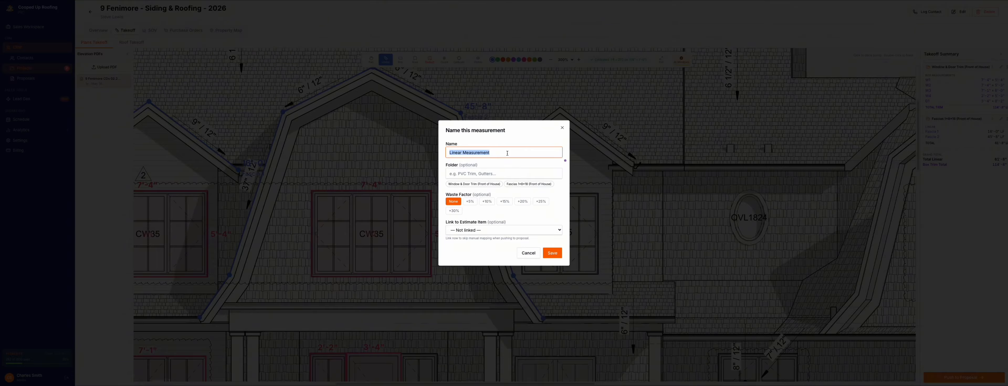
type("Fascia 3")
left_click(505, 184)
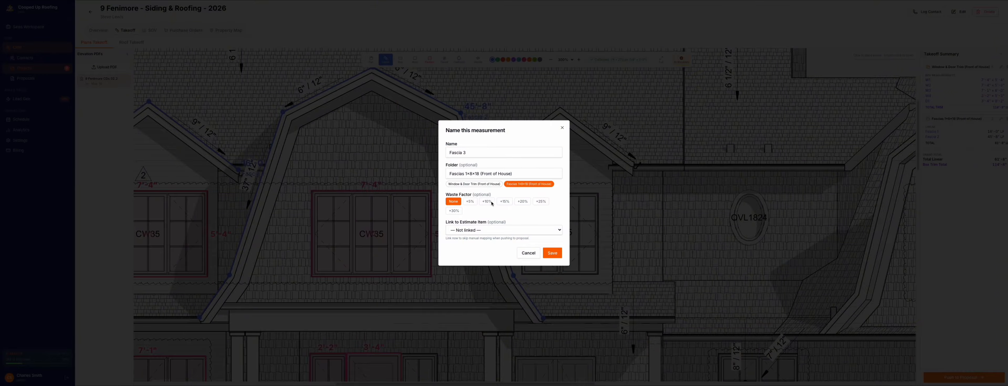
left_click(505, 202)
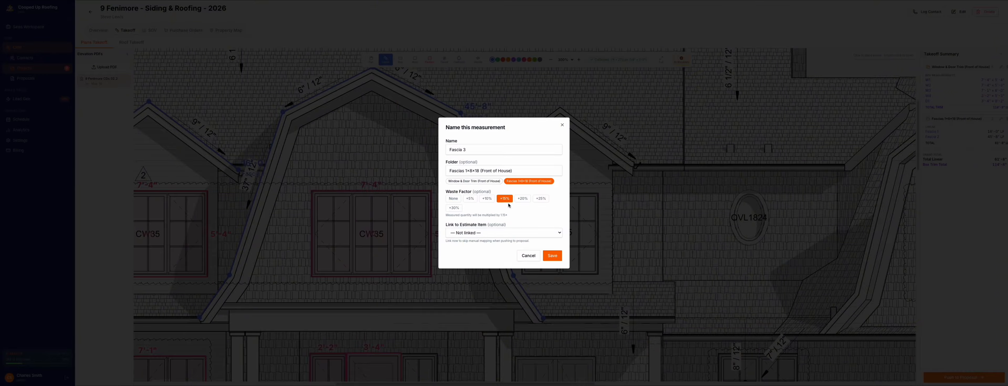
left_click(548, 234)
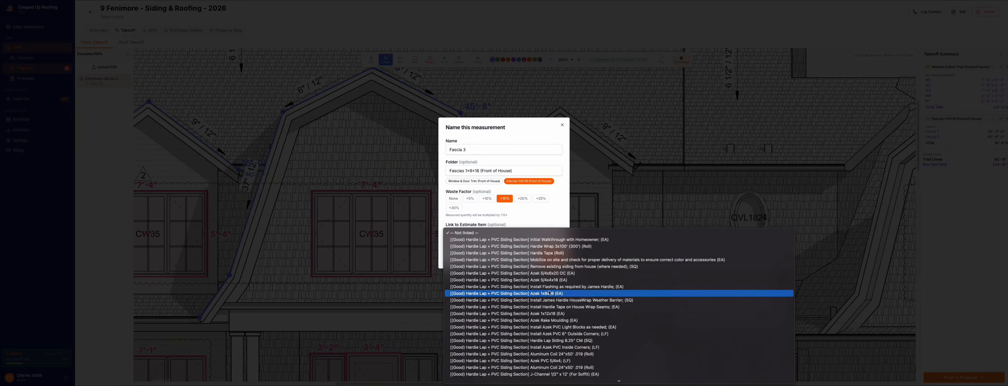
left_click(560, 309)
left_click(552, 254)
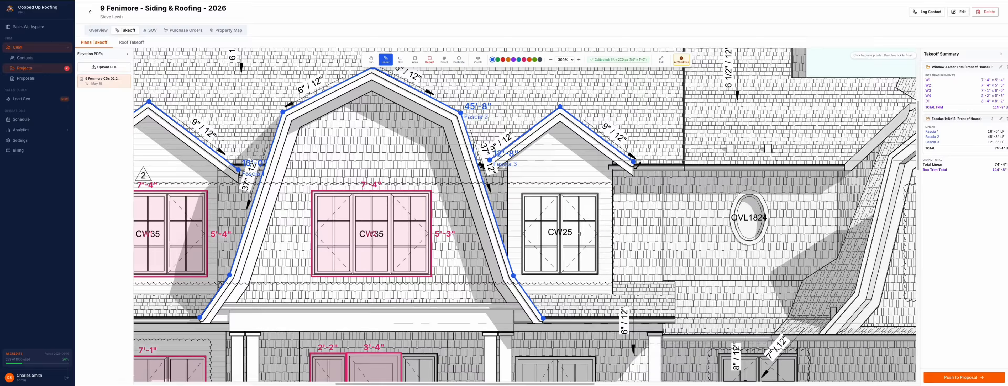
Step: Return to the full front elevation at 125% zoom and activate area measuring in light green
left_click(550, 59)
left_click(551, 60)
left_click(550, 59)
left_click(550, 59)
left_click(551, 59)
left_click(550, 59)
left_click(550, 59)
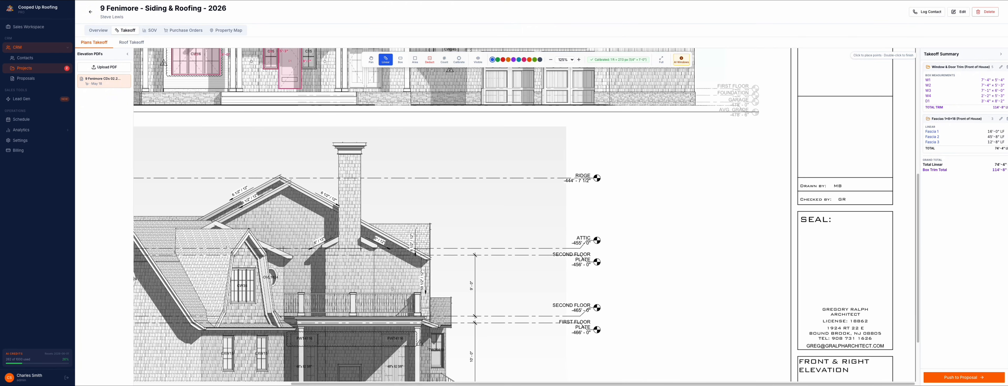
left_click(371, 59)
left_click_drag(396, 91, 568, 268)
left_click_drag(553, 191, 517, 237)
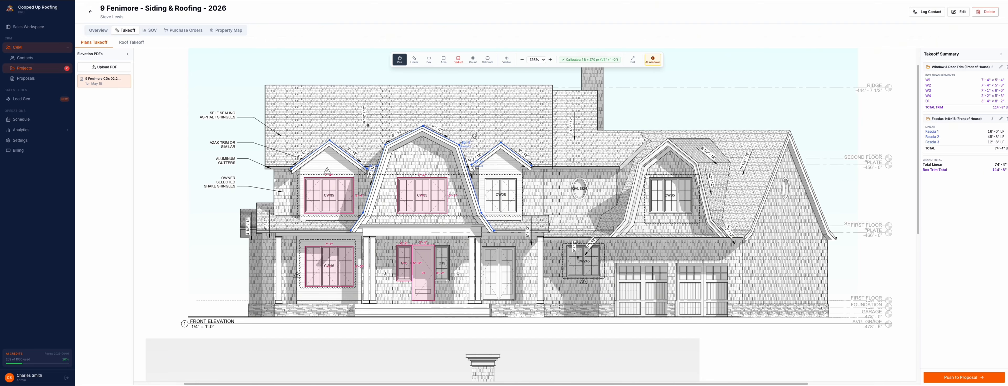
left_click(443, 61)
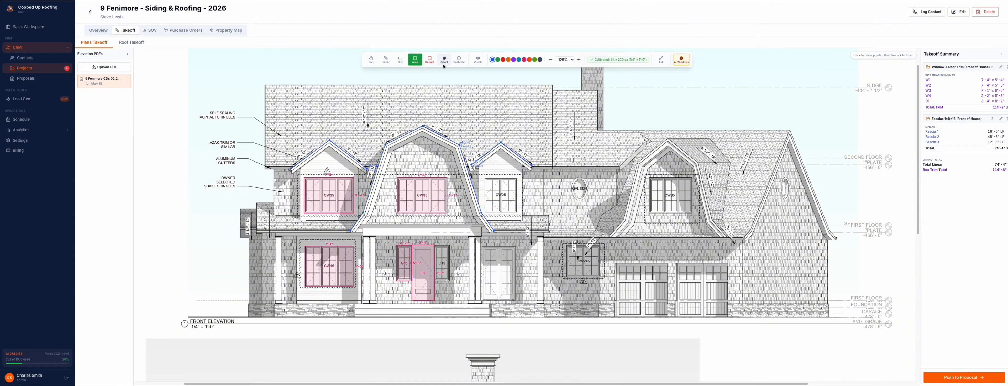
left_click(534, 59)
Step: Outline the first-floor garage wall from the stone base up to the eave, including window CW245 and both garage doors, as an area of about 276 SF
left_click(371, 60)
left_click_drag(684, 158, 572, 66)
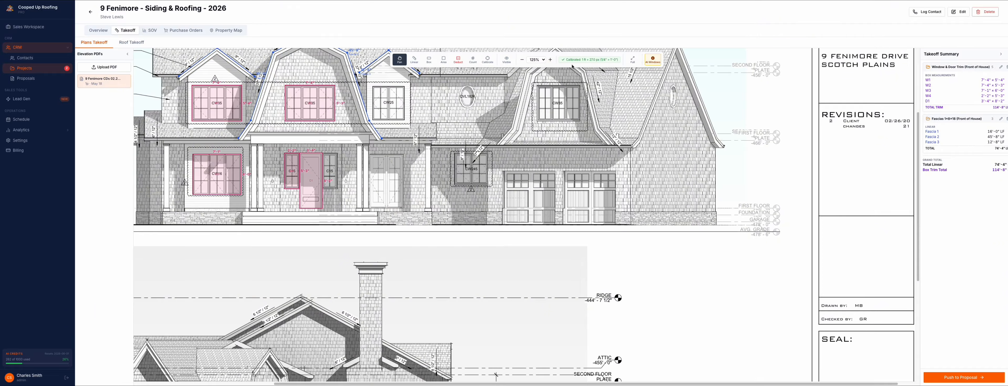
left_click(550, 60)
left_click(551, 60)
left_click(550, 61)
left_click(550, 60)
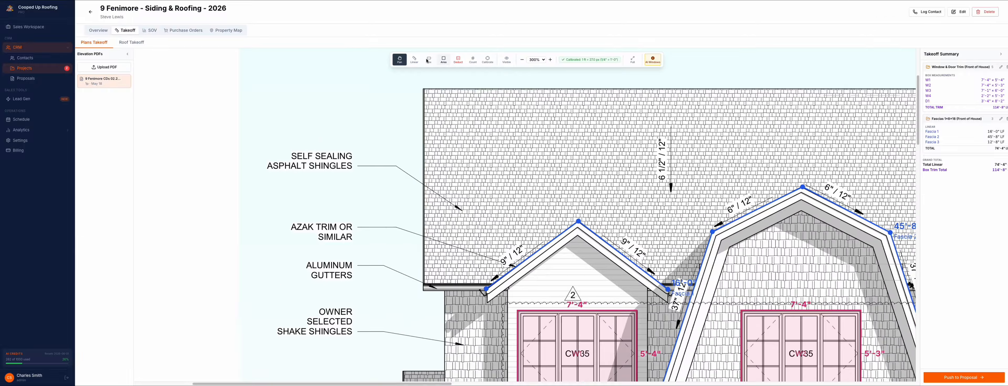
left_click(400, 60)
left_click_drag(624, 216, 474, 174)
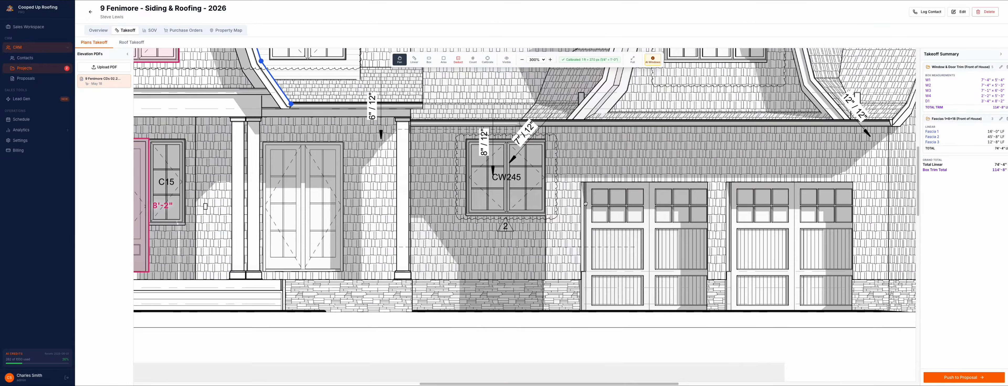
left_click_drag(586, 203, 539, 208)
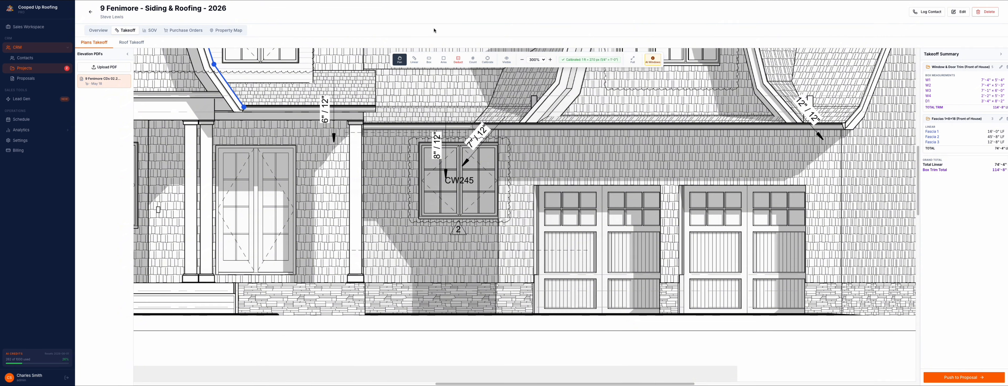
left_click(444, 60)
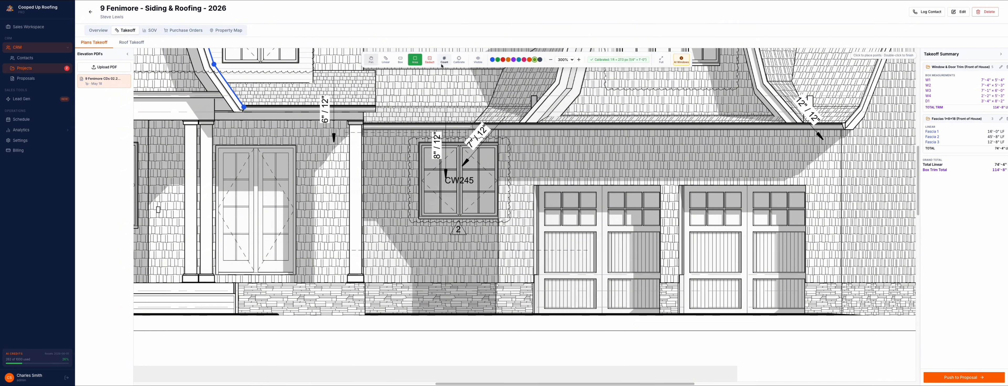
left_click(364, 283)
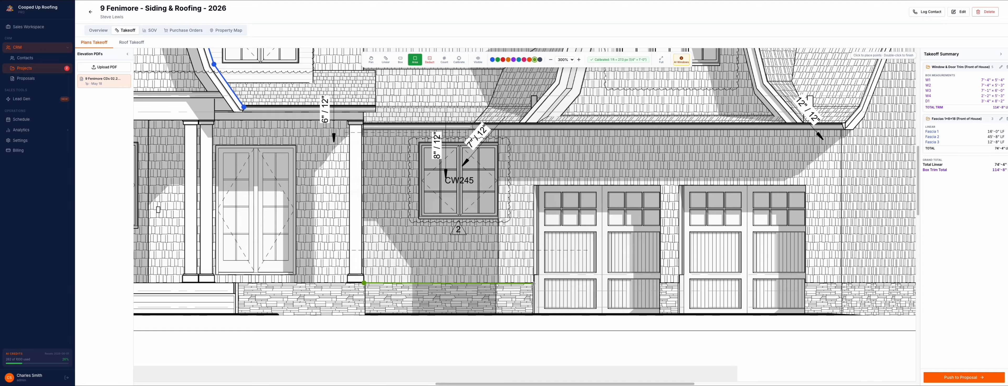
left_click(842, 283)
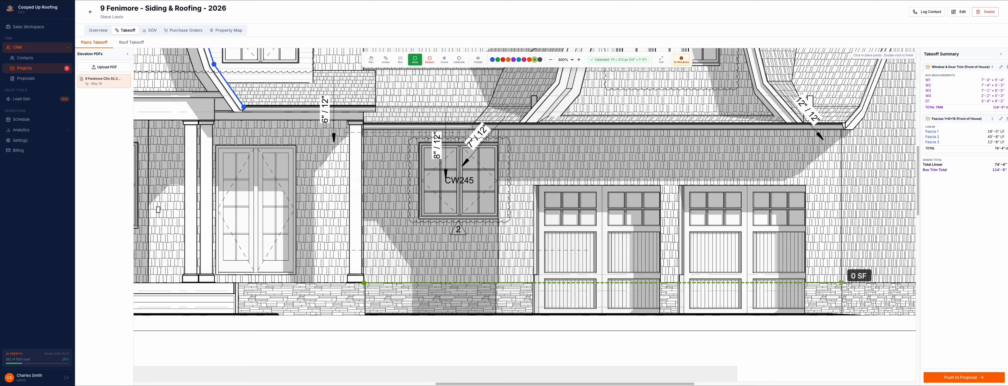
left_click(842, 129)
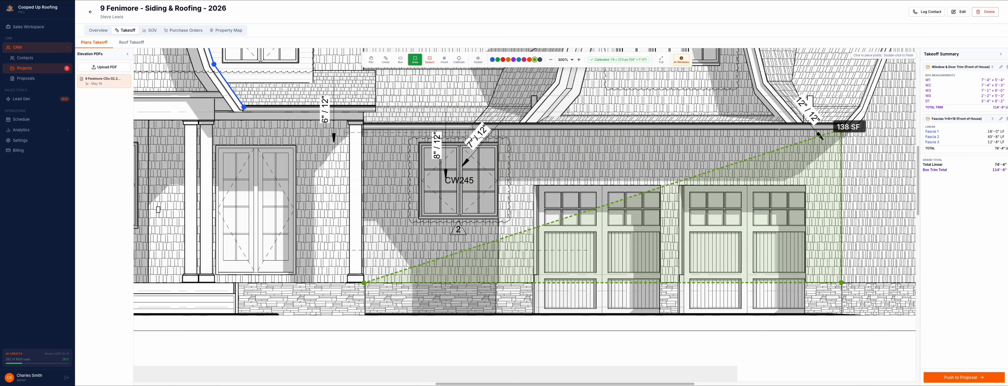
double_click(363, 129)
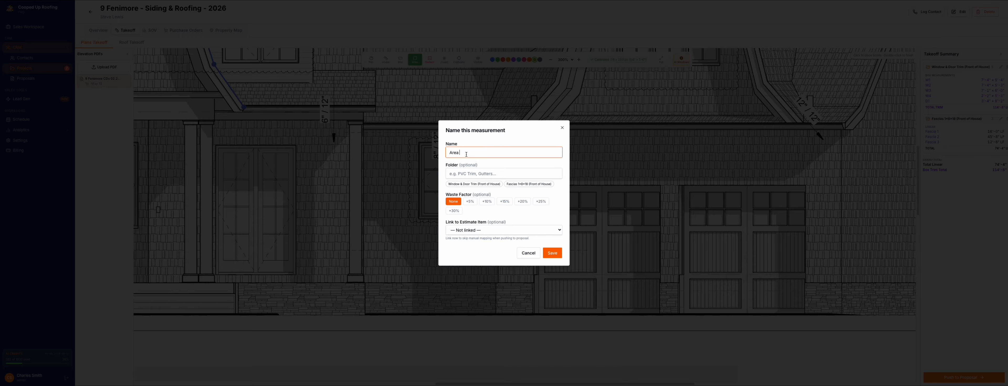
Step: Save the garage wall measurement as Area 1 in a new folder, CertainTeed Cedar Impressions (Front of House), with 10% waste
left_click(474, 174)
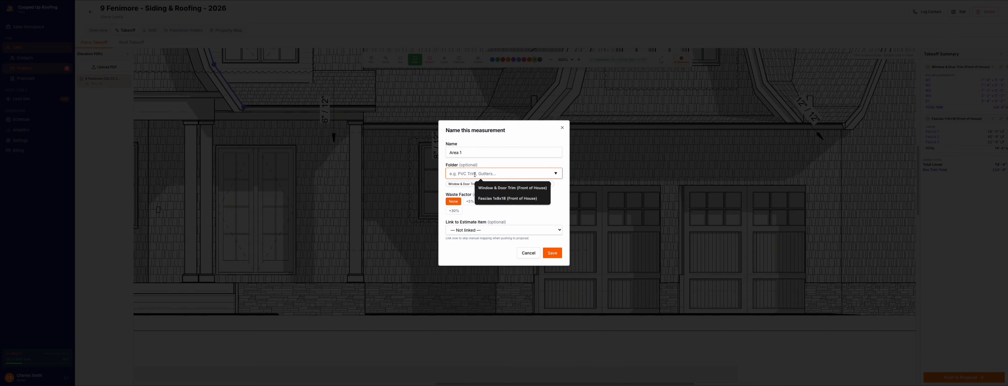
type("Certa")
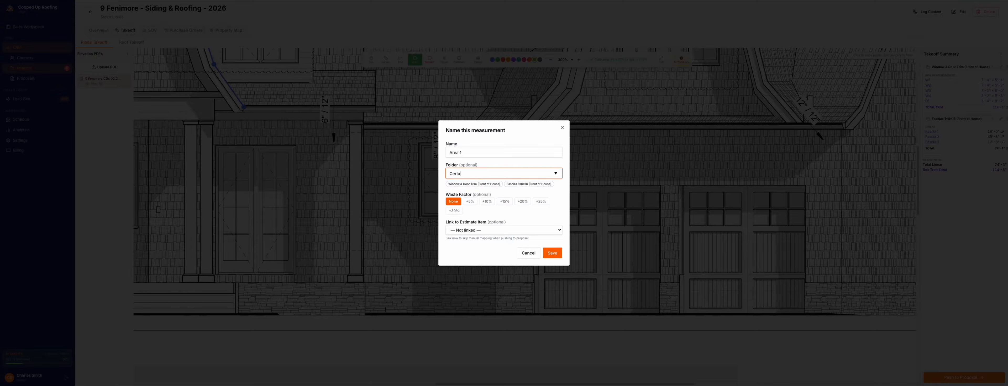
type("inTeed ")
type("CE")
type("dar impre")
type("Impressions")
type(" (Front of House")
left_click(487, 202)
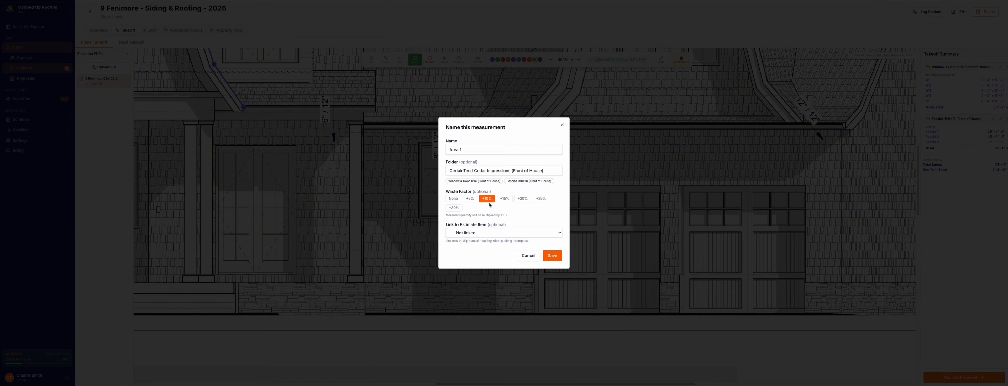
left_click(482, 234)
left_click(482, 233)
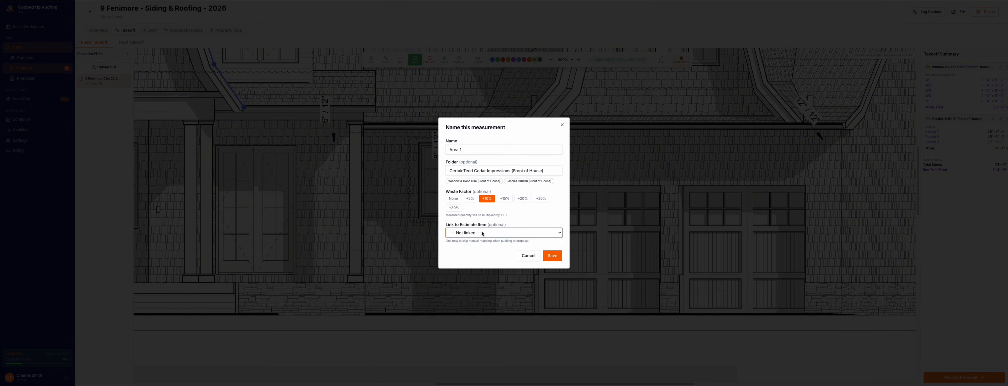
left_click(550, 258)
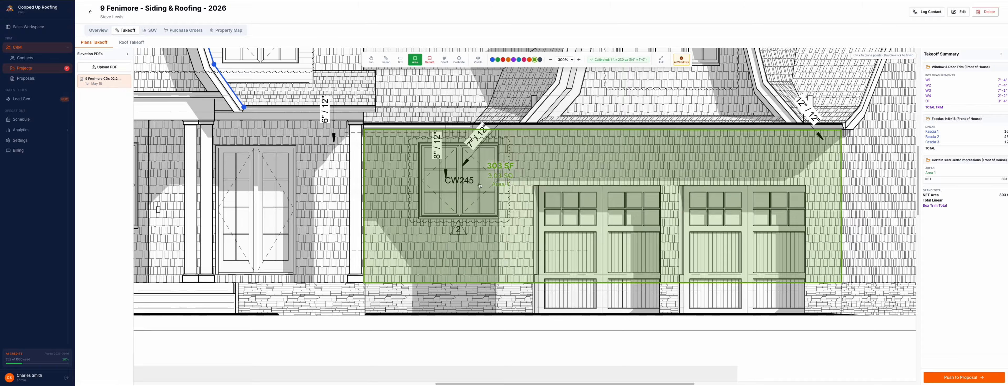
Step: With overlays hidden, deduct window CW245, about 23 SF, from the garage wall, filing it under CertainTeed Cedar Impressions (Front of House) without waste
left_click(478, 60)
left_click(430, 59)
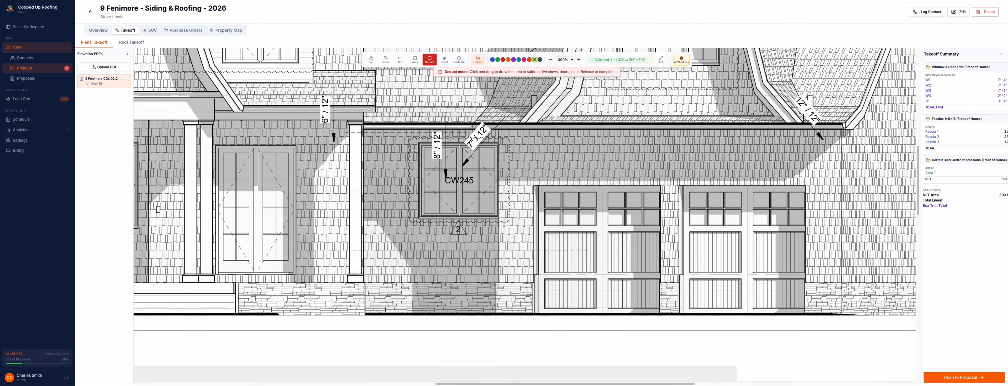
left_click_drag(426, 140, 500, 221)
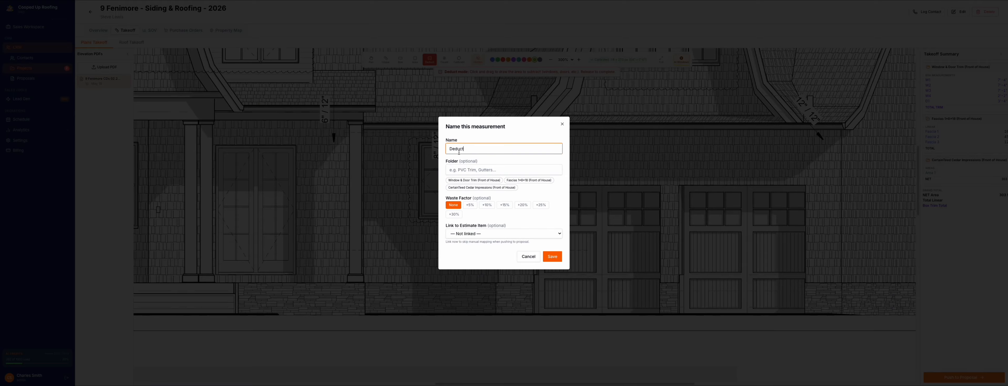
left_click(473, 189)
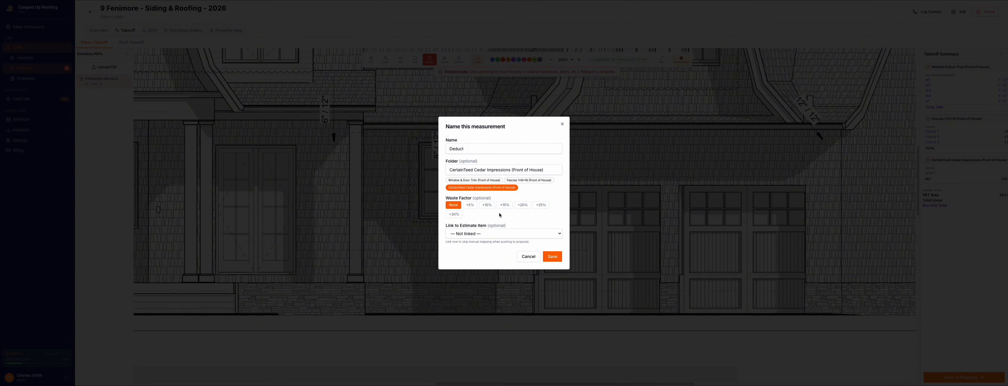
left_click(556, 258)
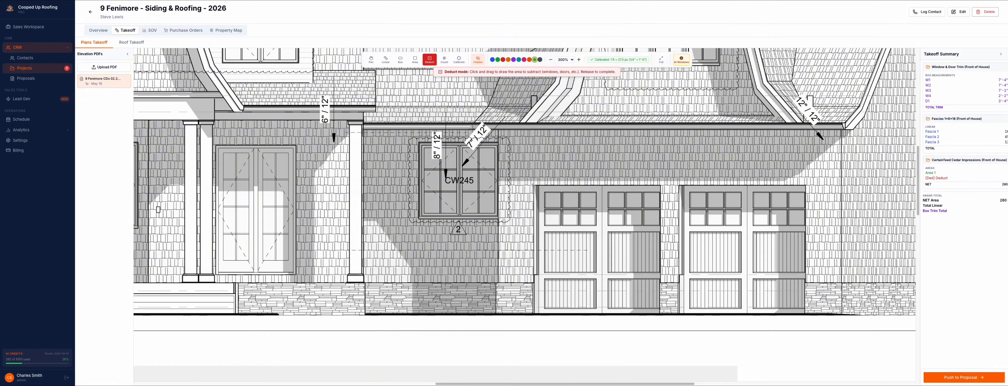
Step: Deduct both garage doors above the stone base, about 47 SF each, in the CertainTeed Cedar Impressions (Front of House) folder without waste
left_click_drag(533, 186, 661, 283)
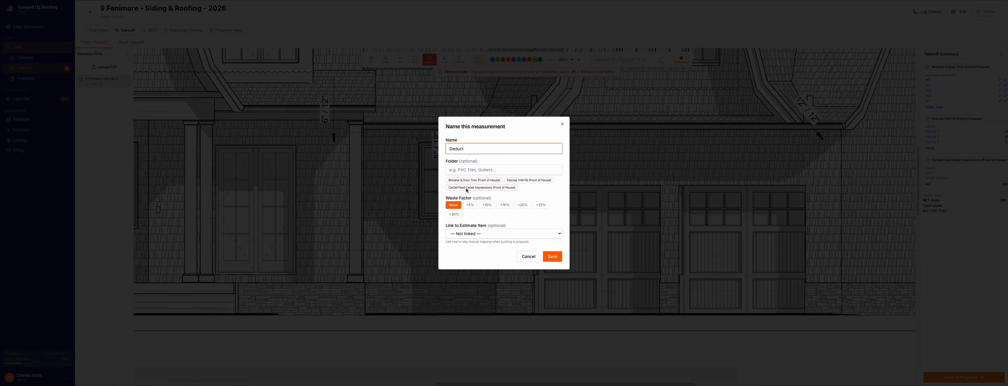
left_click(467, 189)
key("Return")
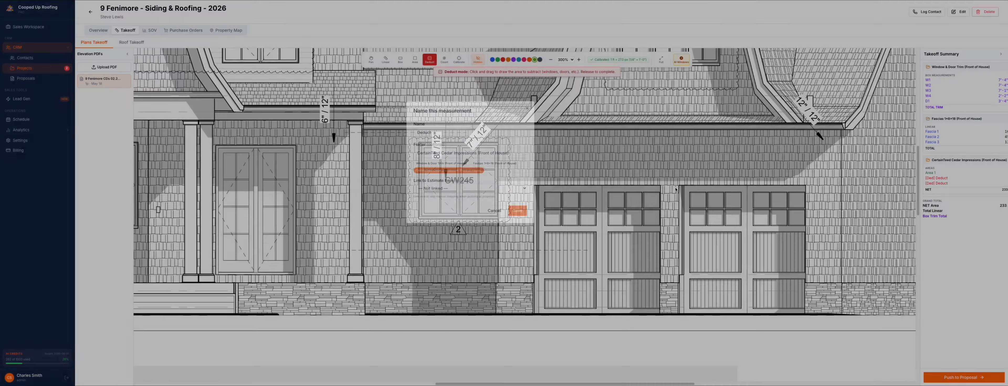
left_click_drag(679, 185, 807, 284)
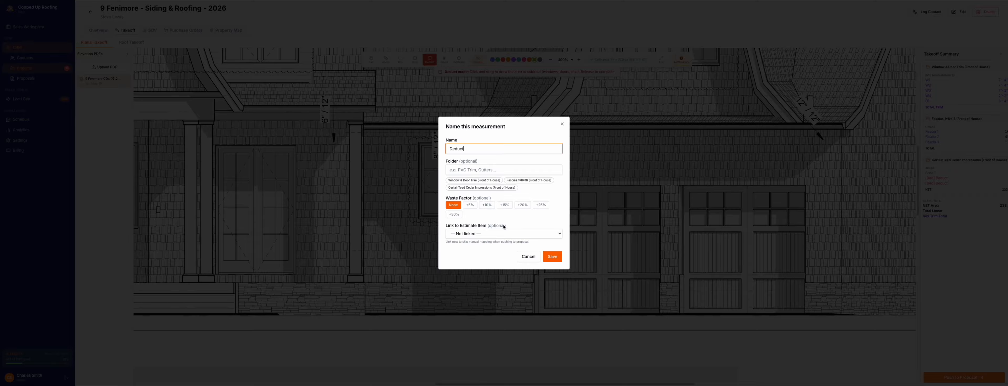
left_click(479, 189)
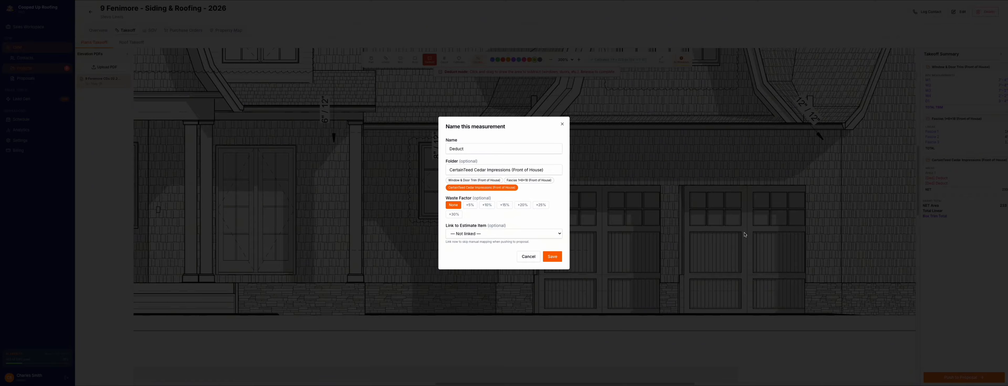
key("Return")
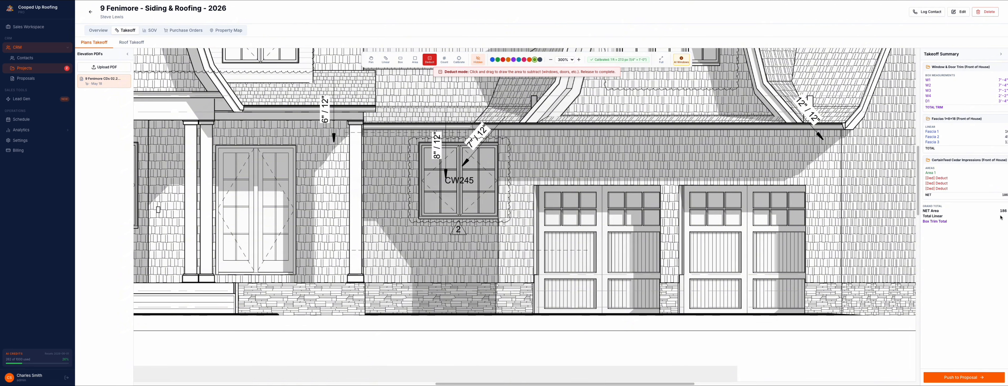
Step: Make the measurement overlays visible on the plan again
left_click(478, 59)
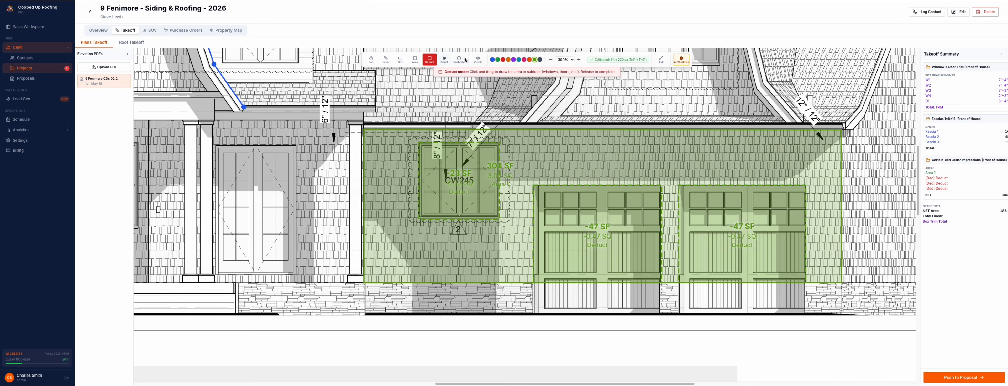
left_click(480, 59)
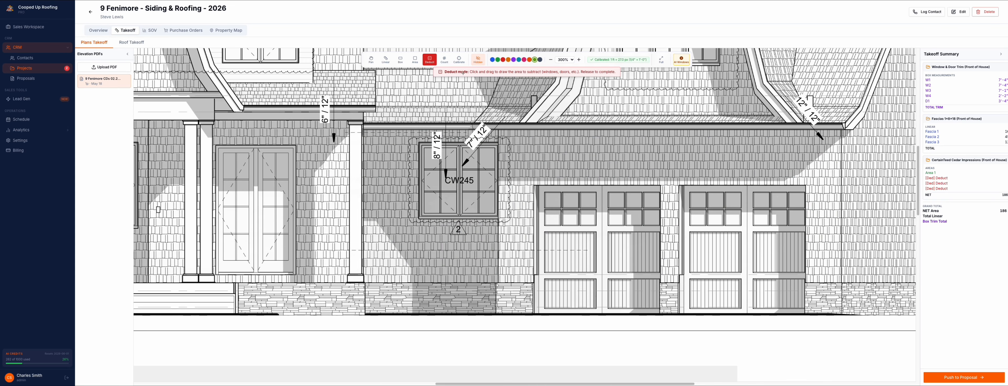
left_click(477, 59)
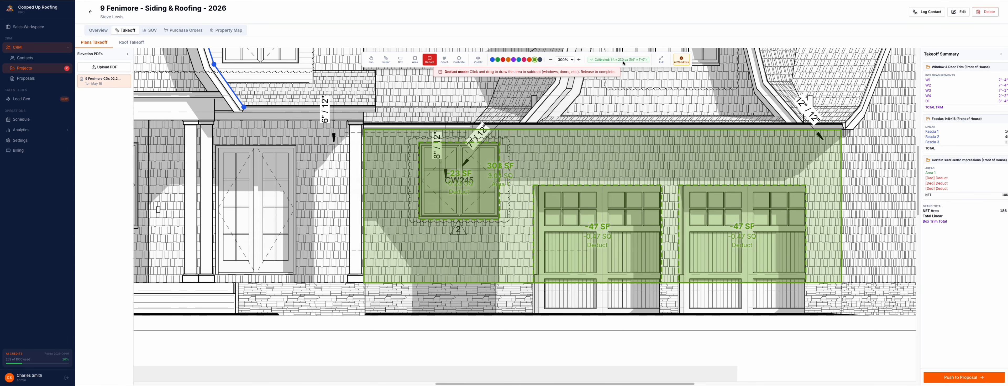
Step: Try counting the six front porch columns with orange markers
left_click(551, 60)
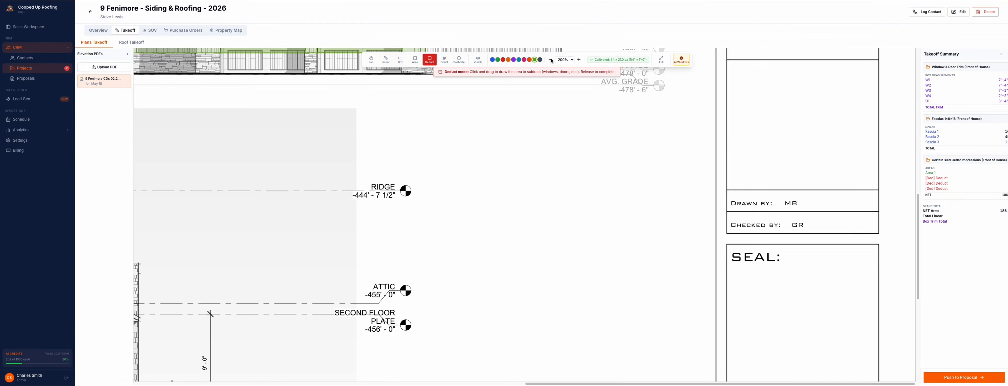
left_click(370, 60)
left_click_drag(295, 113, 510, 291)
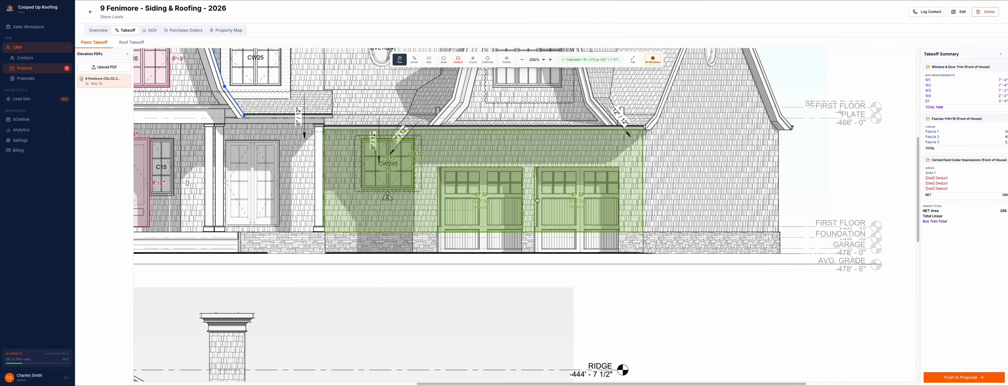
left_click_drag(360, 129, 481, 236)
left_click_drag(427, 208, 578, 213)
left_click_drag(507, 237, 663, 239)
left_click_drag(693, 161, 545, 161)
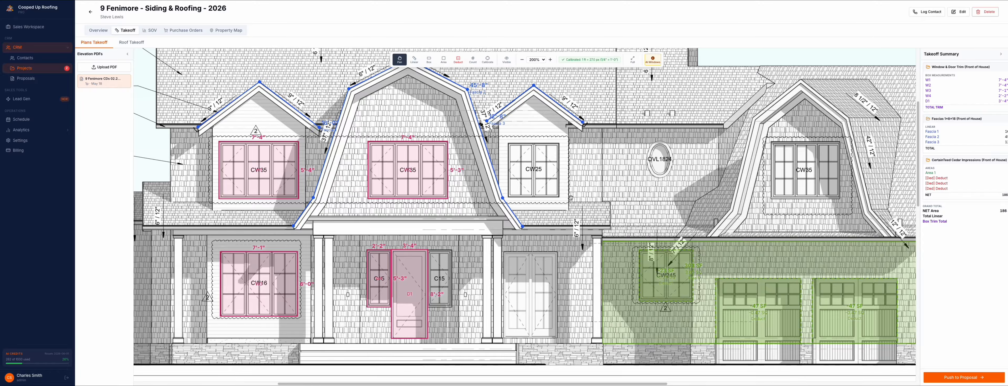
left_click_drag(602, 288, 659, 249)
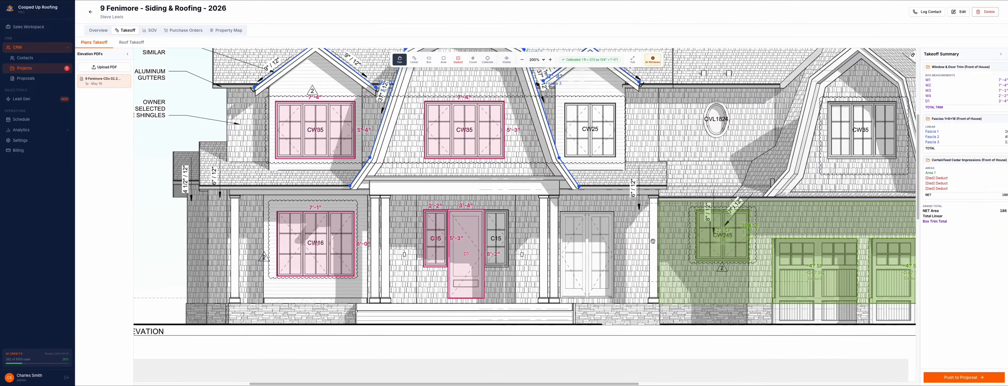
left_click(473, 59)
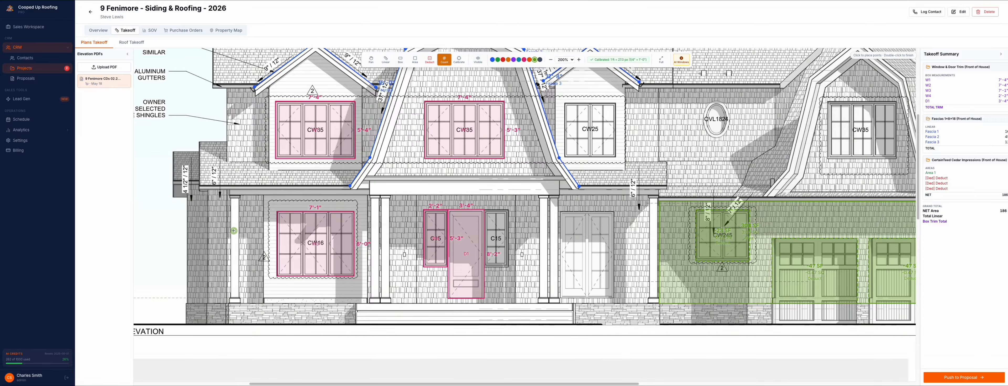
left_click(524, 59)
left_click(508, 59)
left_click(235, 228)
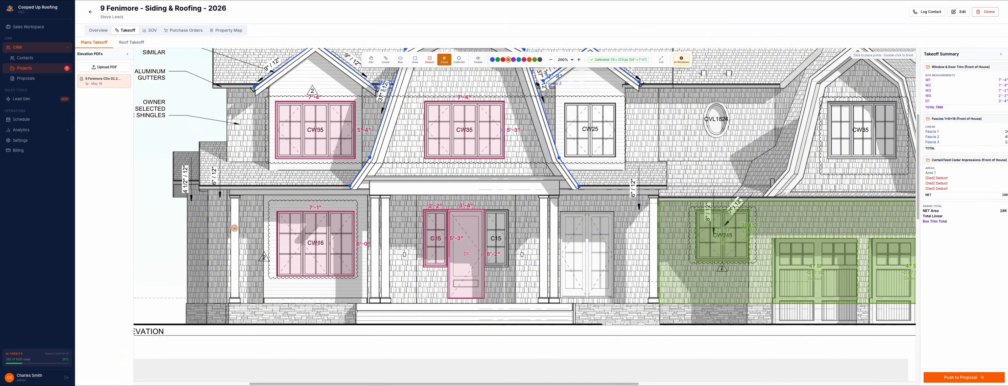
left_click(374, 218)
left_click(387, 218)
left_click(543, 220)
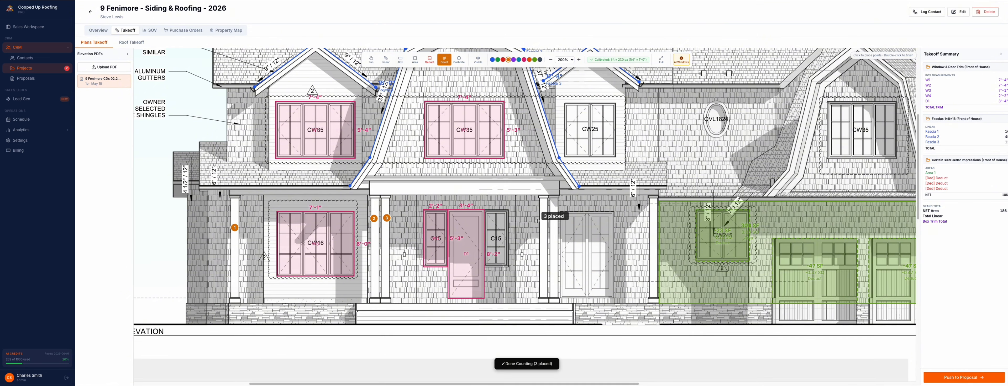
left_click(554, 219)
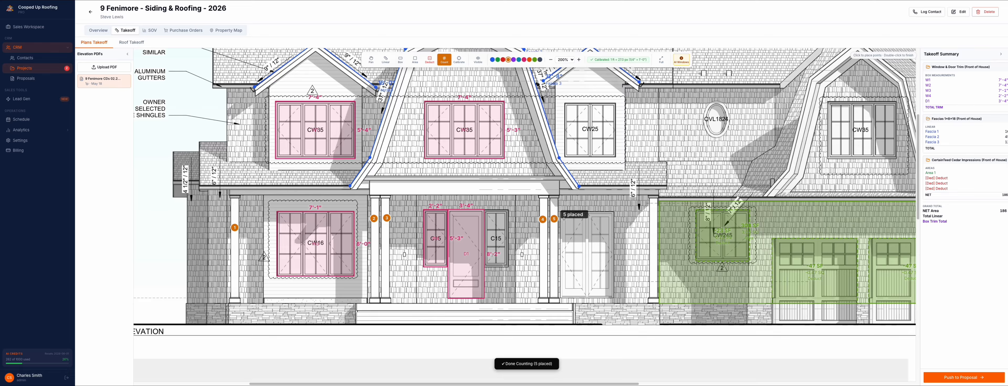
left_click(652, 223)
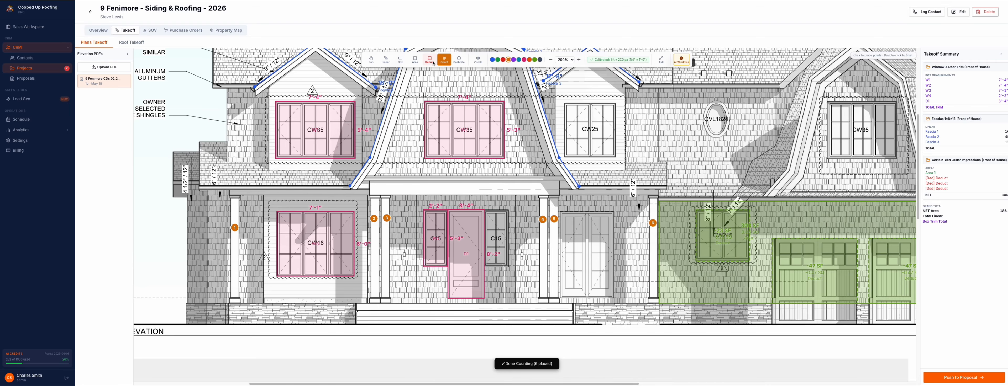
left_click(369, 61)
Step: Examine the whole front elevation with its trim, fascia and siding measurements
left_click_drag(552, 148, 560, 212)
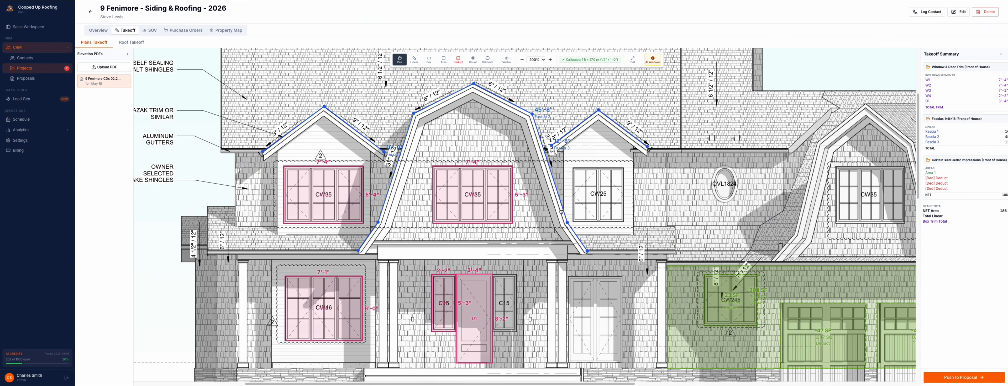
scroll(561, 212, "right", 5)
scroll(561, 212, "down", 3)
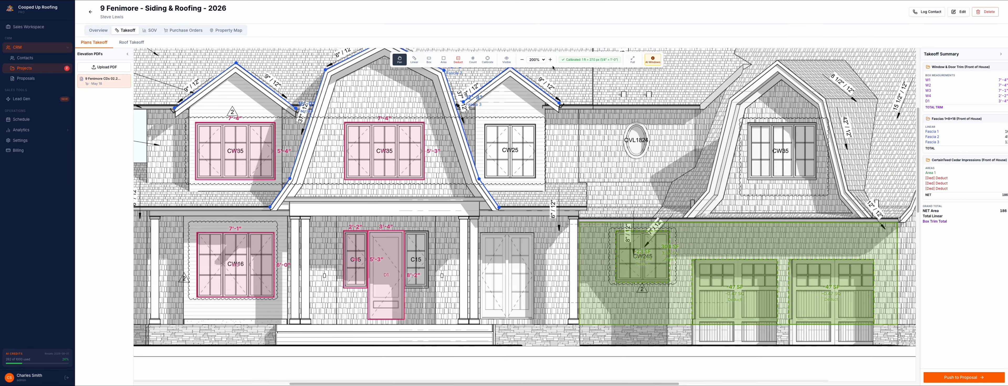
left_click(521, 61)
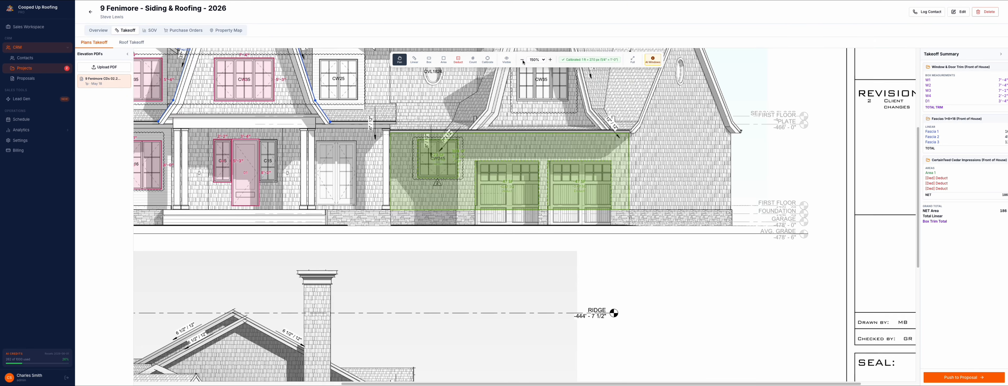
scroll(521, 65, "down", 3)
scroll(521, 65, "up", 3)
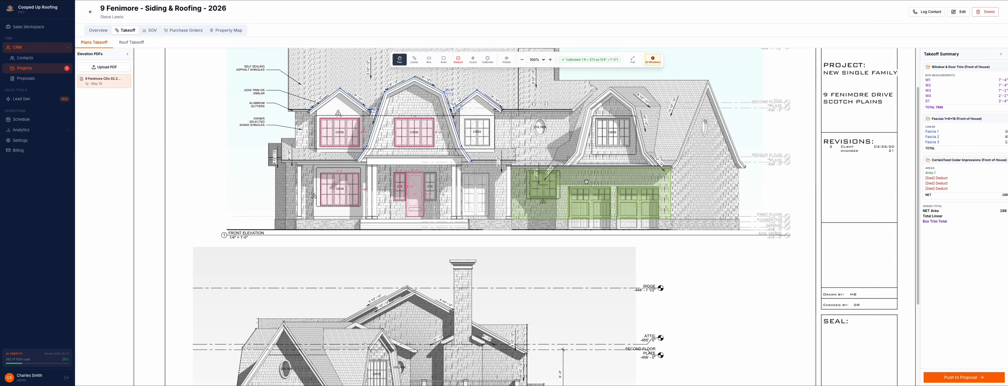